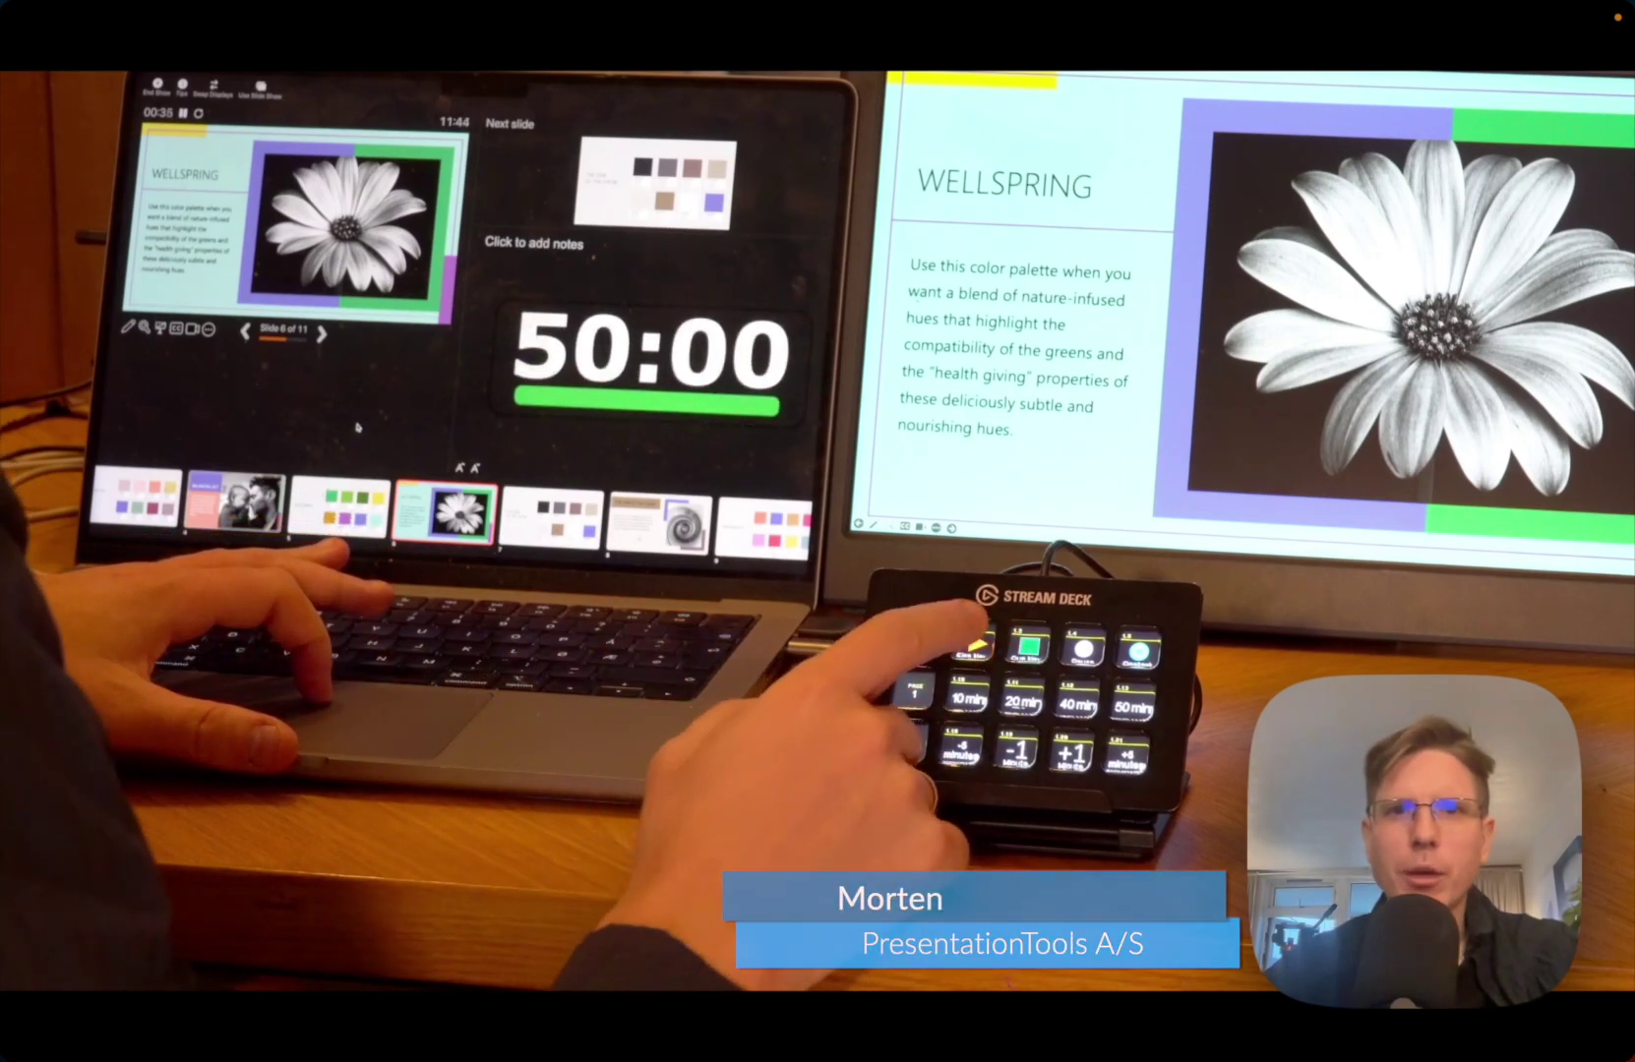
# Step: Advance the slideshow past the Wellspring slide to the lectern photo with the 15:00 countdown
pyautogui.press('Right')
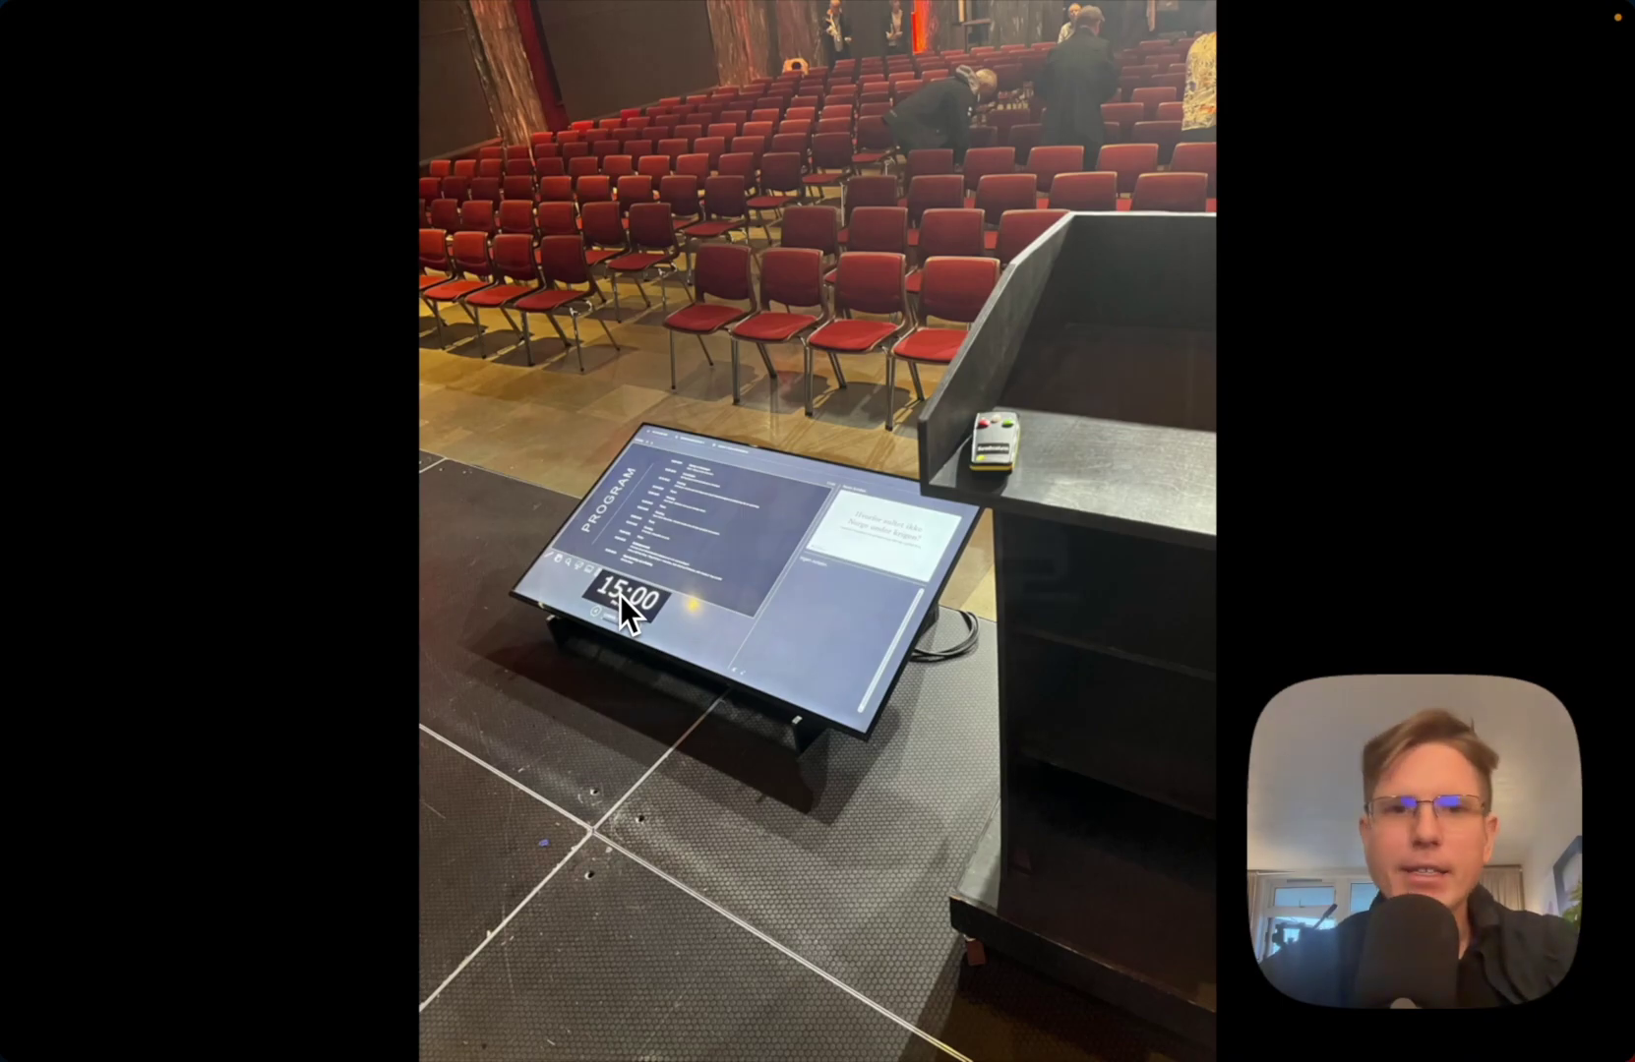
# Step: Advance from the stage photo to the ATEM signal-flow diagram slide
pyautogui.press('Right')
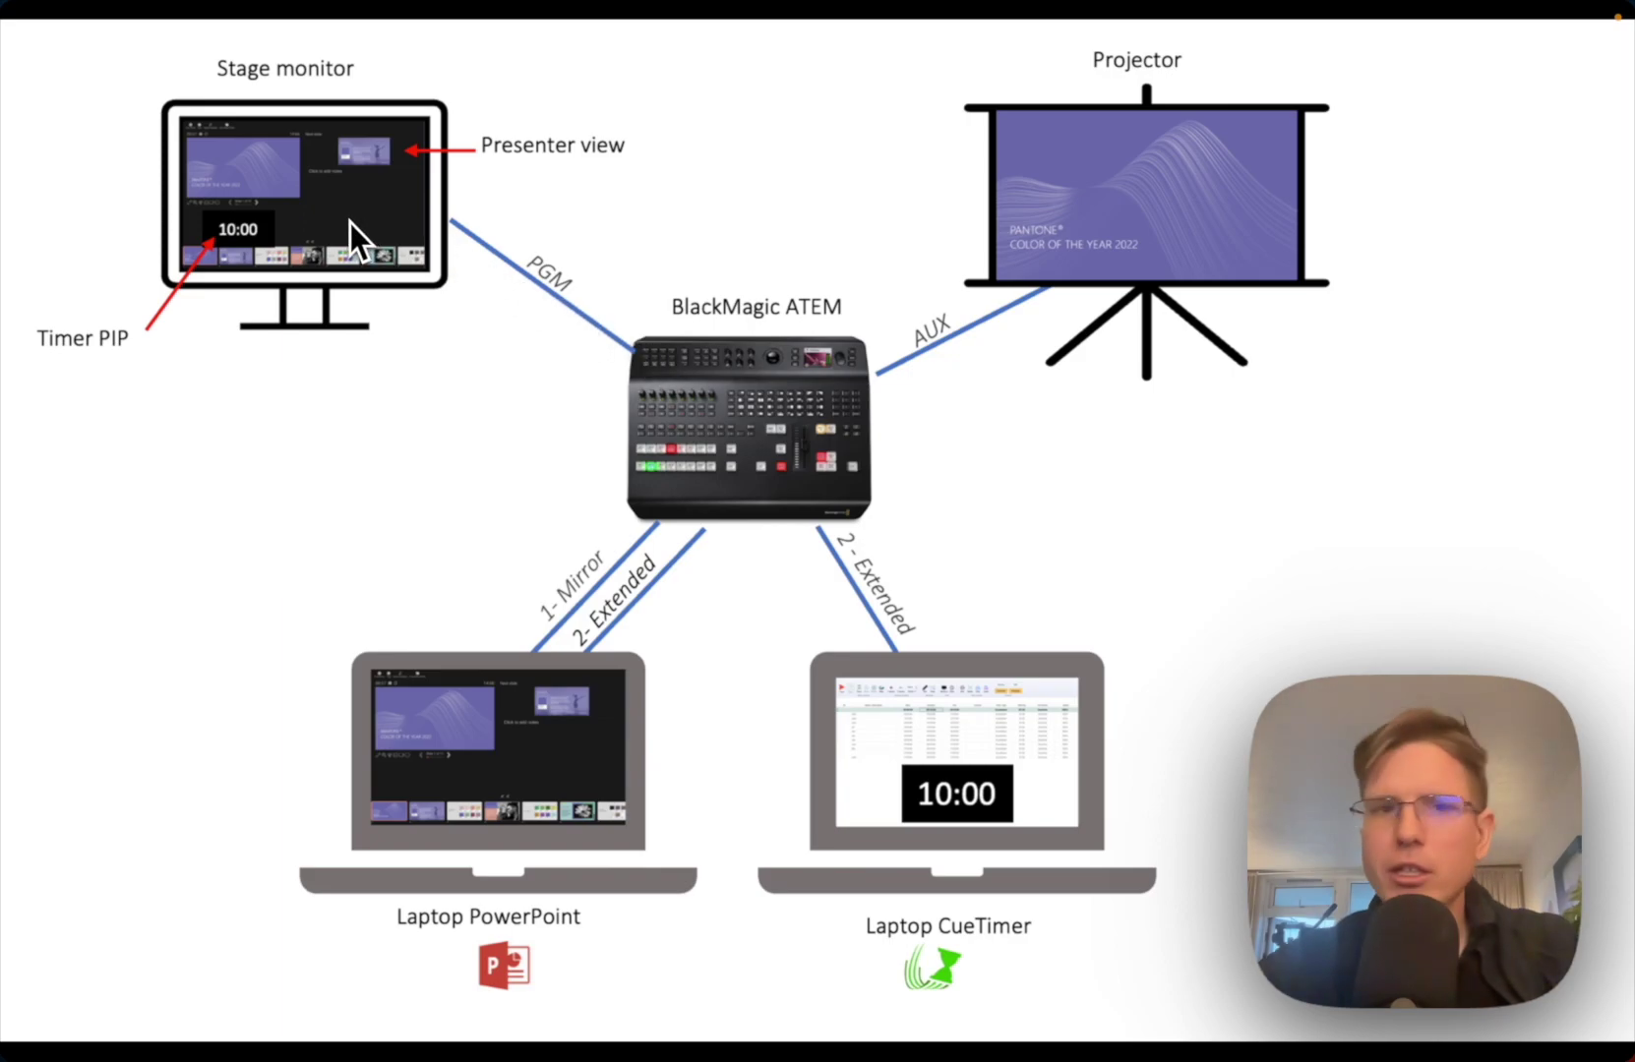
# Step: Step from the diagram to the stage photo, back to the diagram, then on to the equipment photo
pyautogui.press('Right')
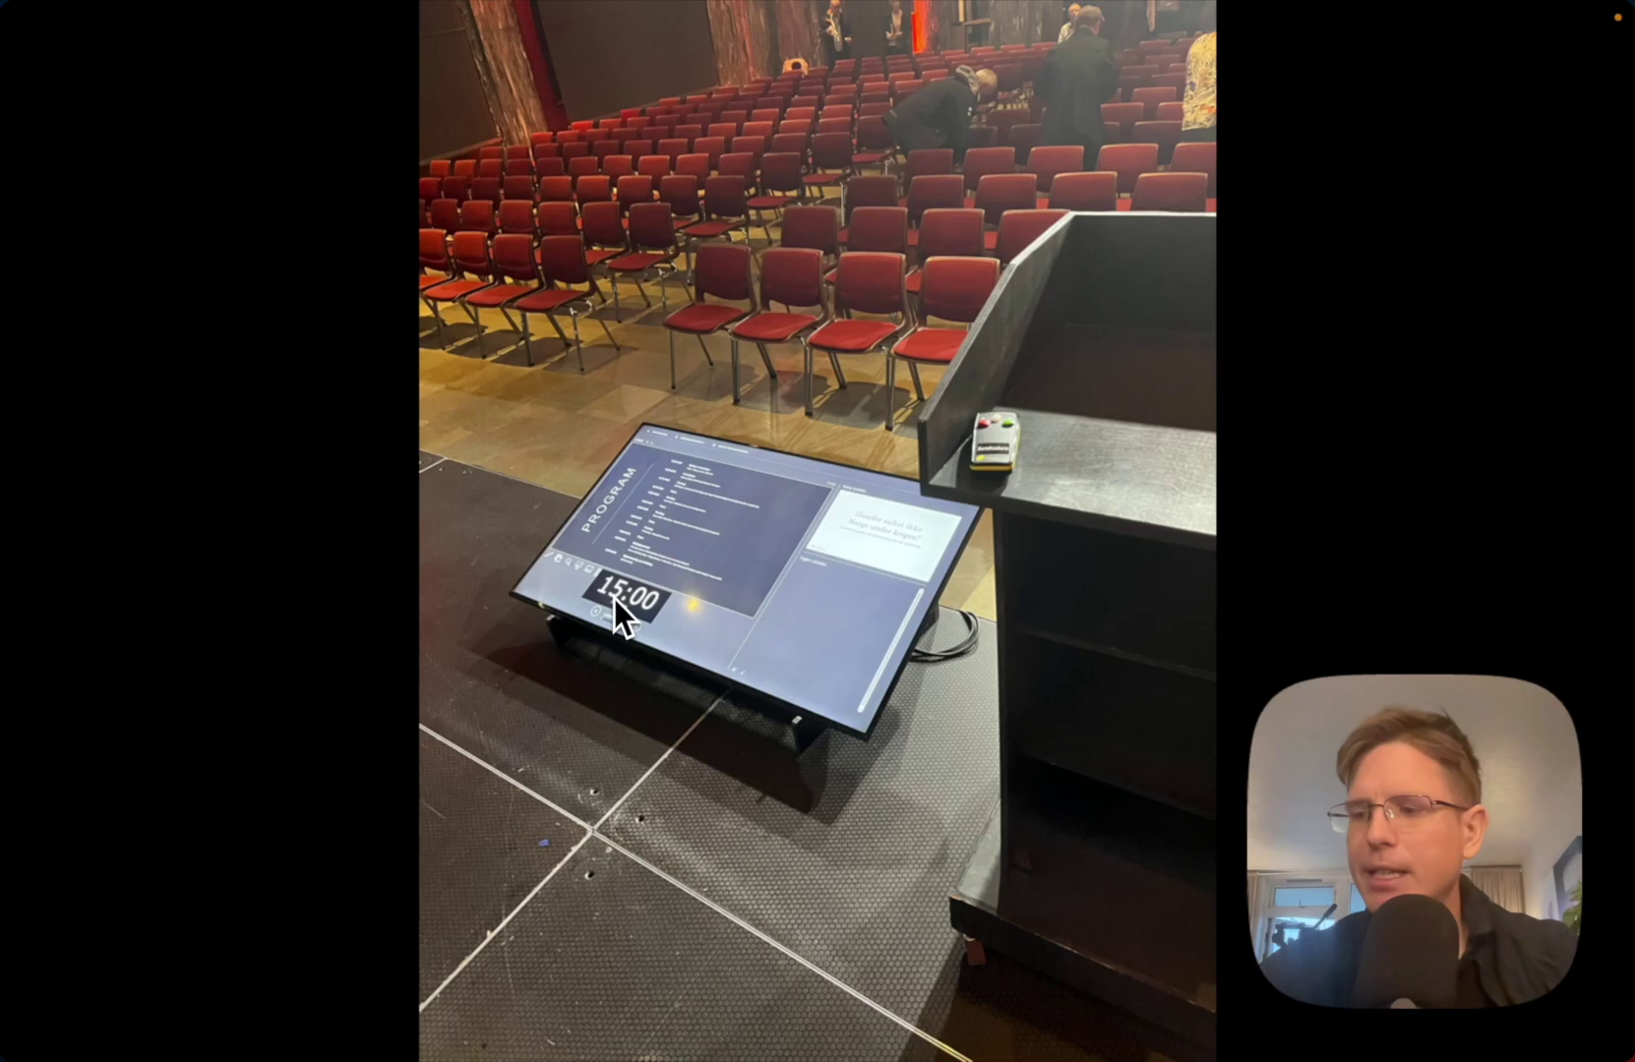
pyautogui.press('Left')
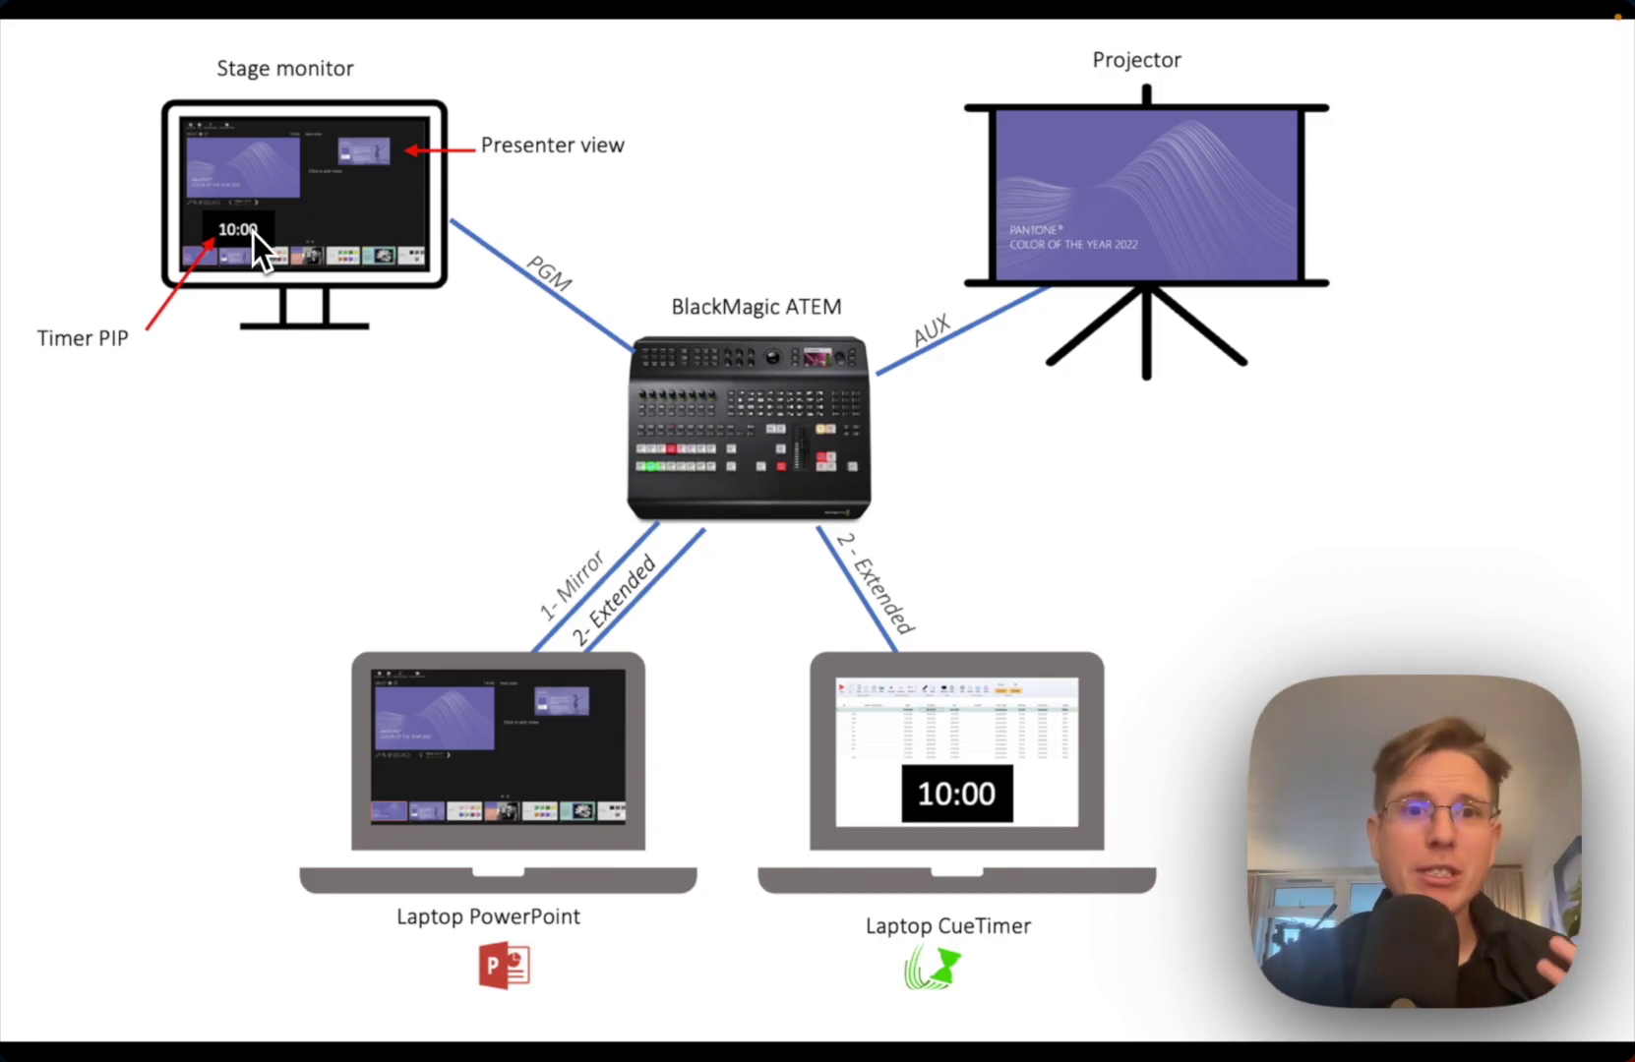
pyautogui.press('Right')
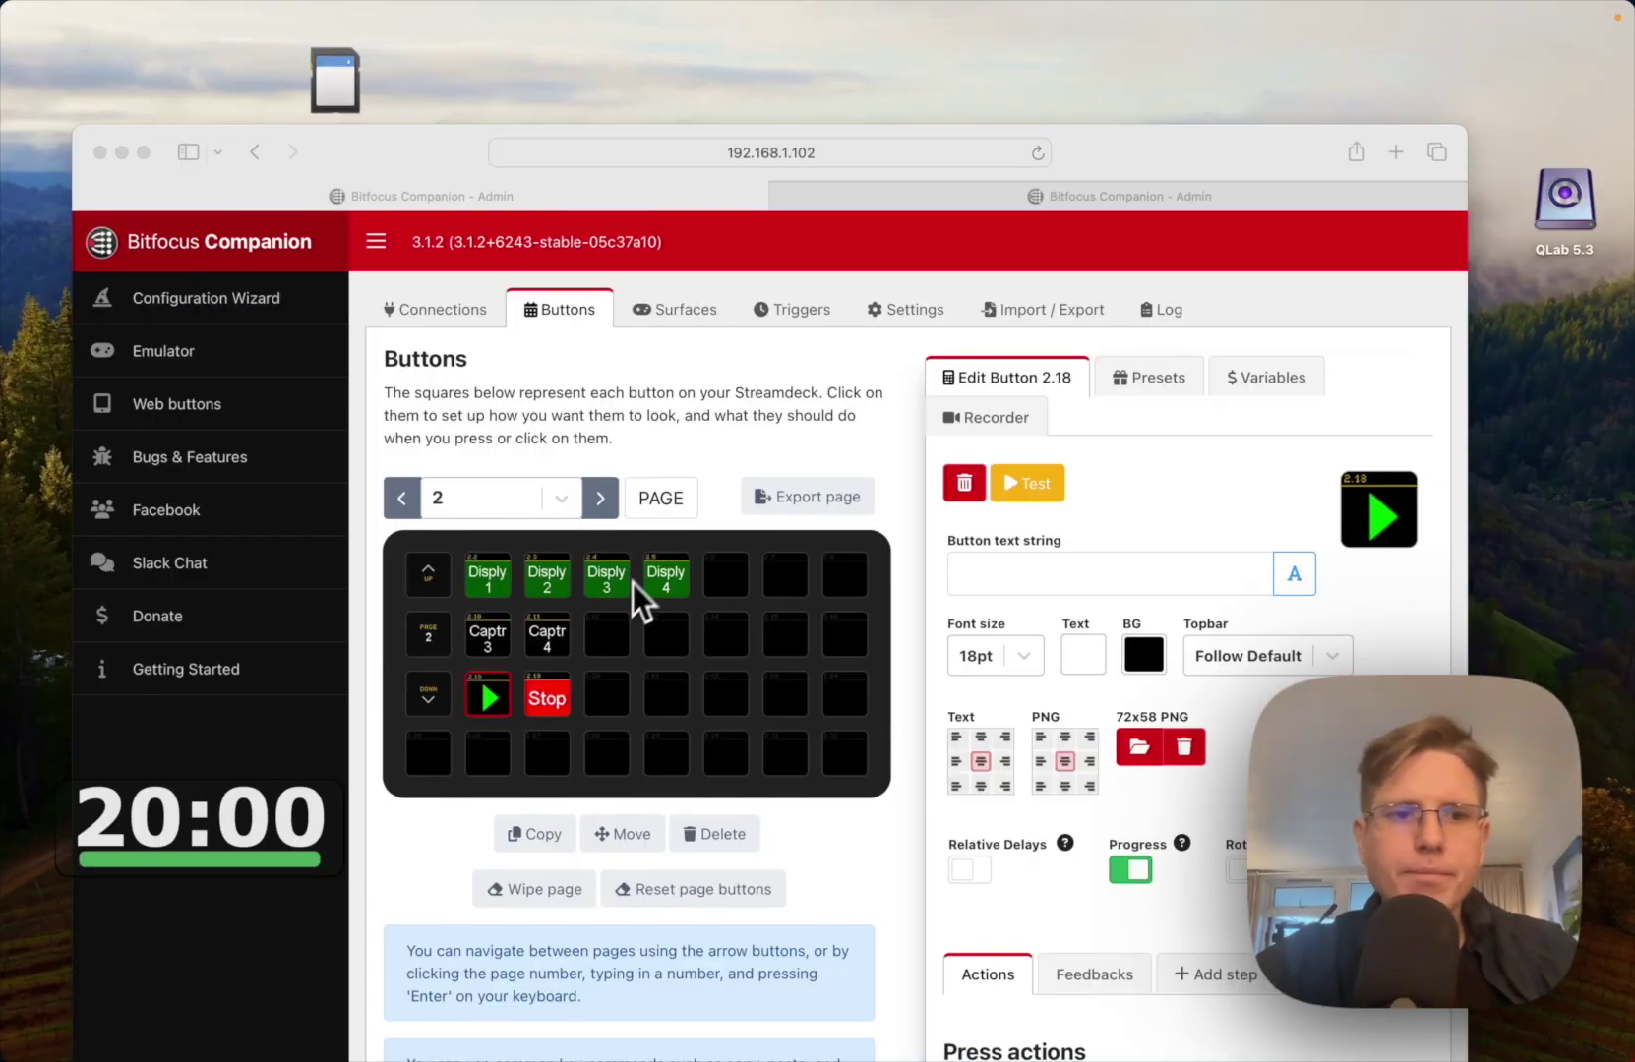
# Step: Move the floating timer aside onto the Companion sidebar, clearing stray text from the address bar
pyautogui.moveTo(232, 787); pyautogui.dragTo(649, 201)
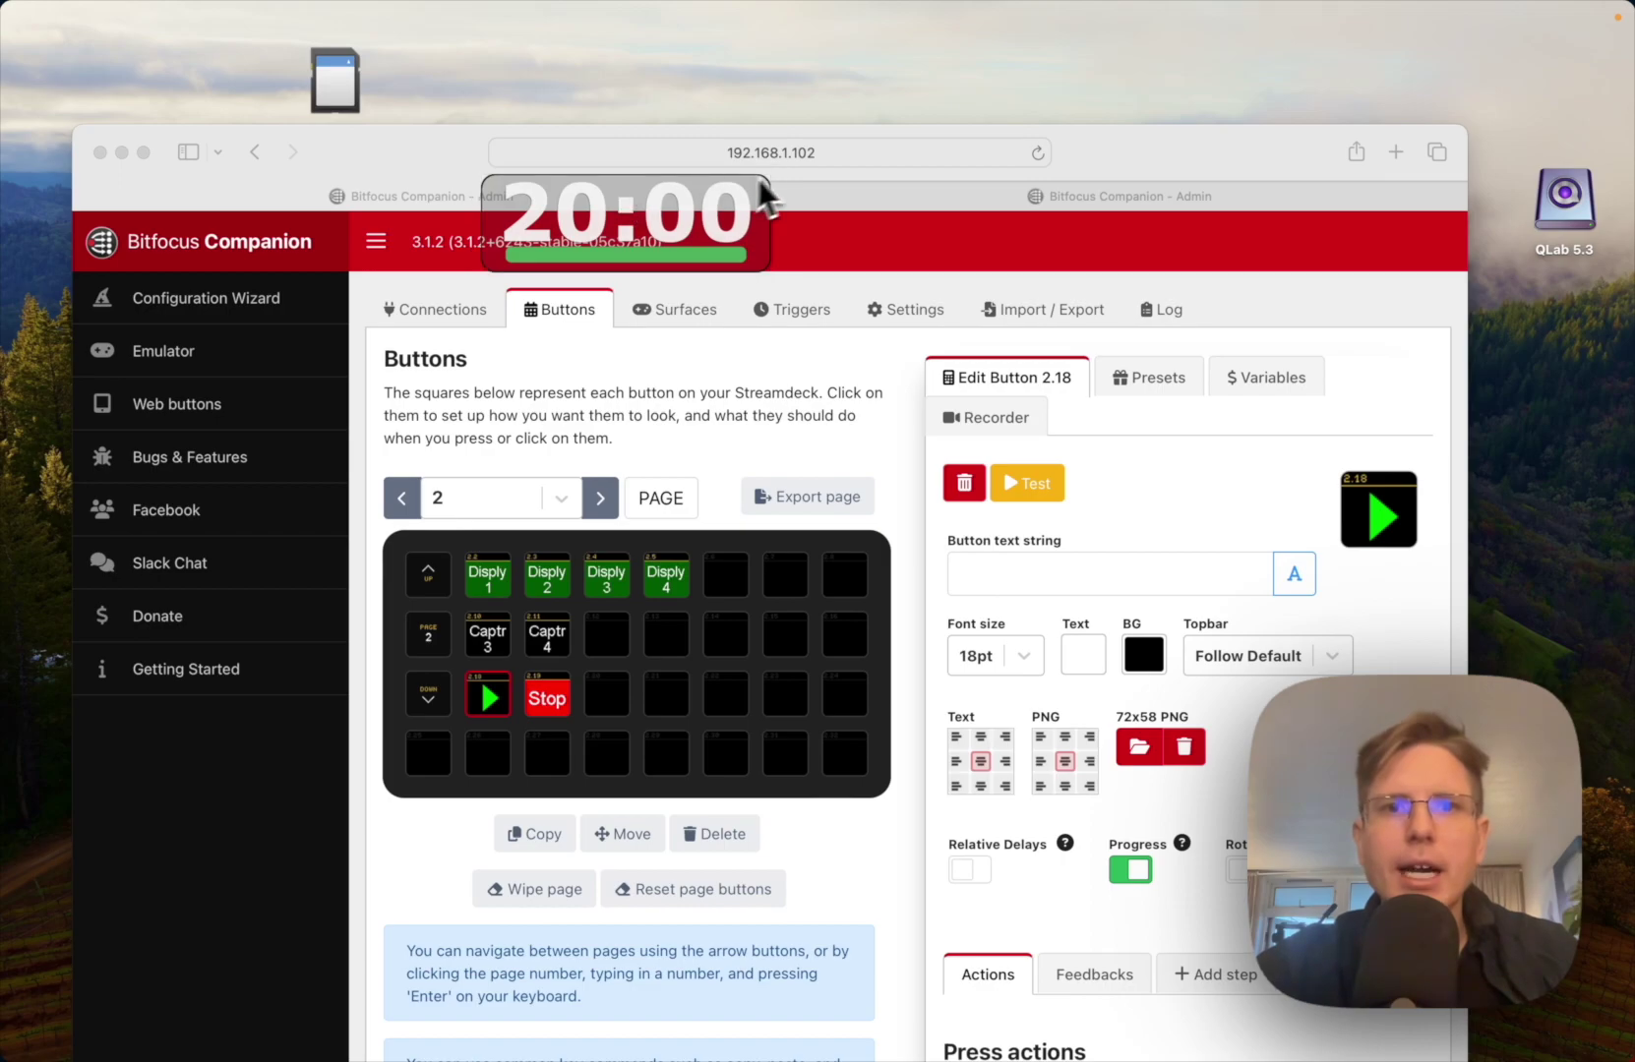
pyautogui.click(824, 161)
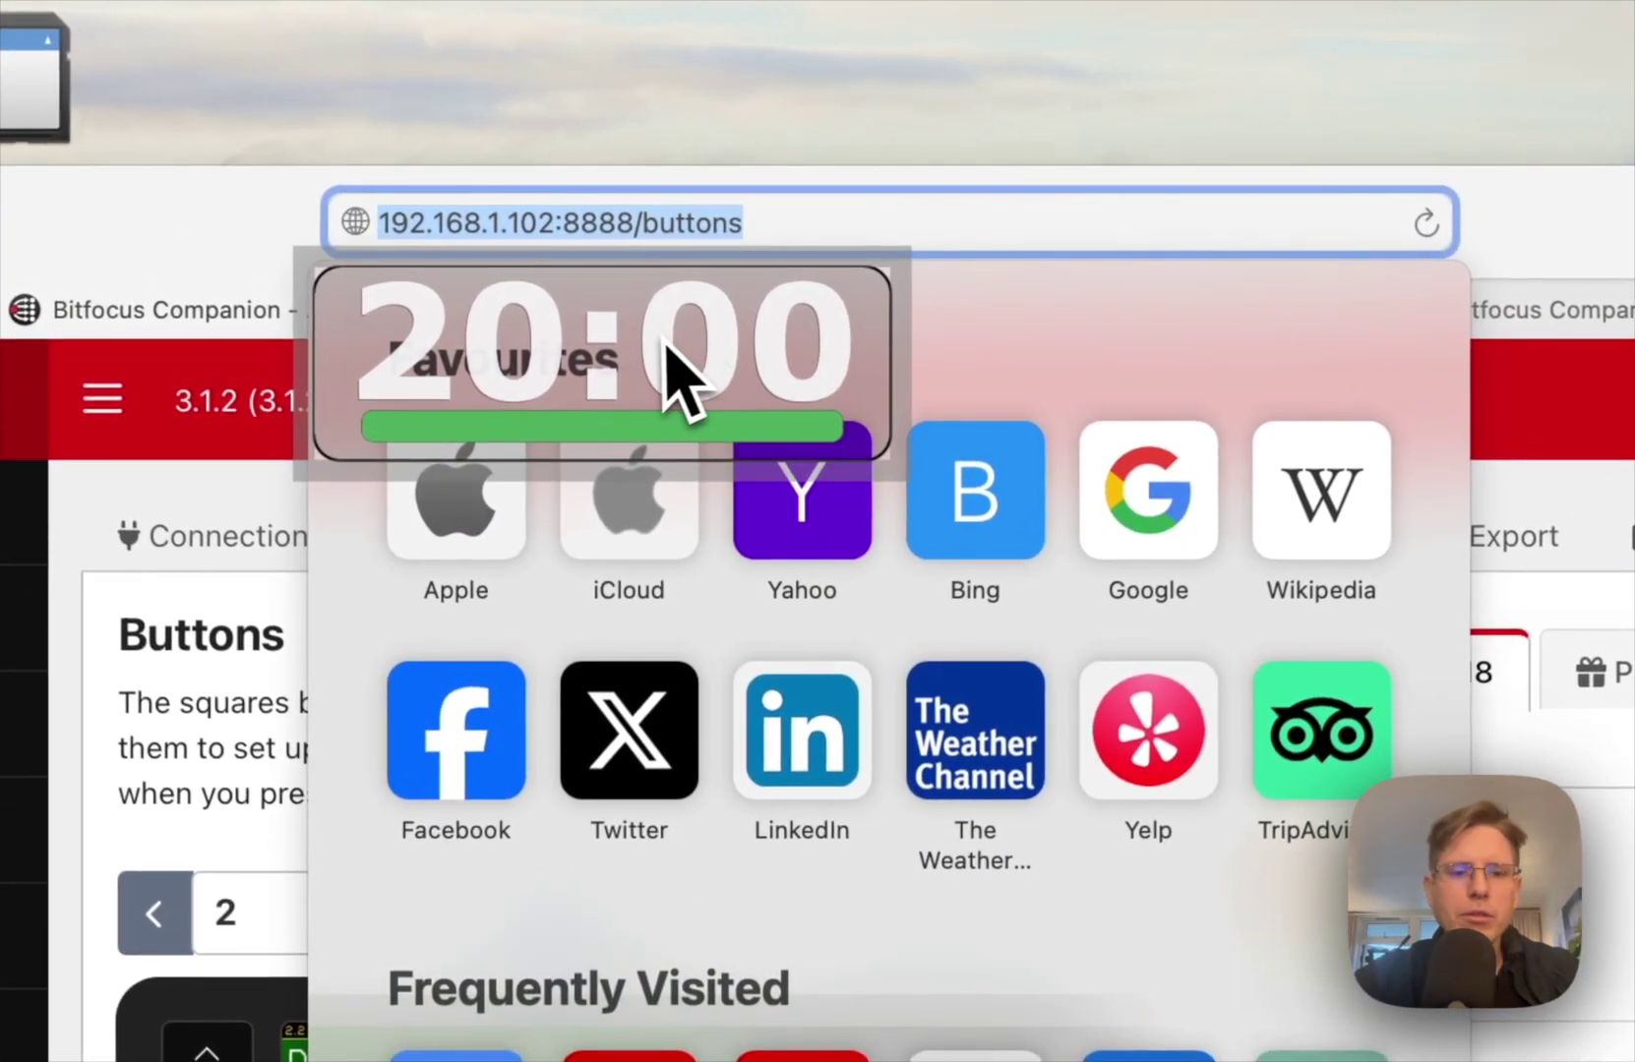
pyautogui.write('ew')
pyautogui.moveTo(657, 393); pyautogui.dragTo(319, 1045)
pyautogui.write('weewewwewew')
pyautogui.press('BackSpace')
pyautogui.press('BackSpace')
pyautogui.press('BackSpace')
pyautogui.press('BackSpace')
pyautogui.press('BackSpace')
pyautogui.press('BackSpace')
pyautogui.press('BackSpace')
pyautogui.press('BackSpace')
pyautogui.press('BackSpace')
pyautogui.press('BackSpace')
pyautogui.press('BackSpace')
pyautogui.press('BackSpace')
pyautogui.press('BackSpace')
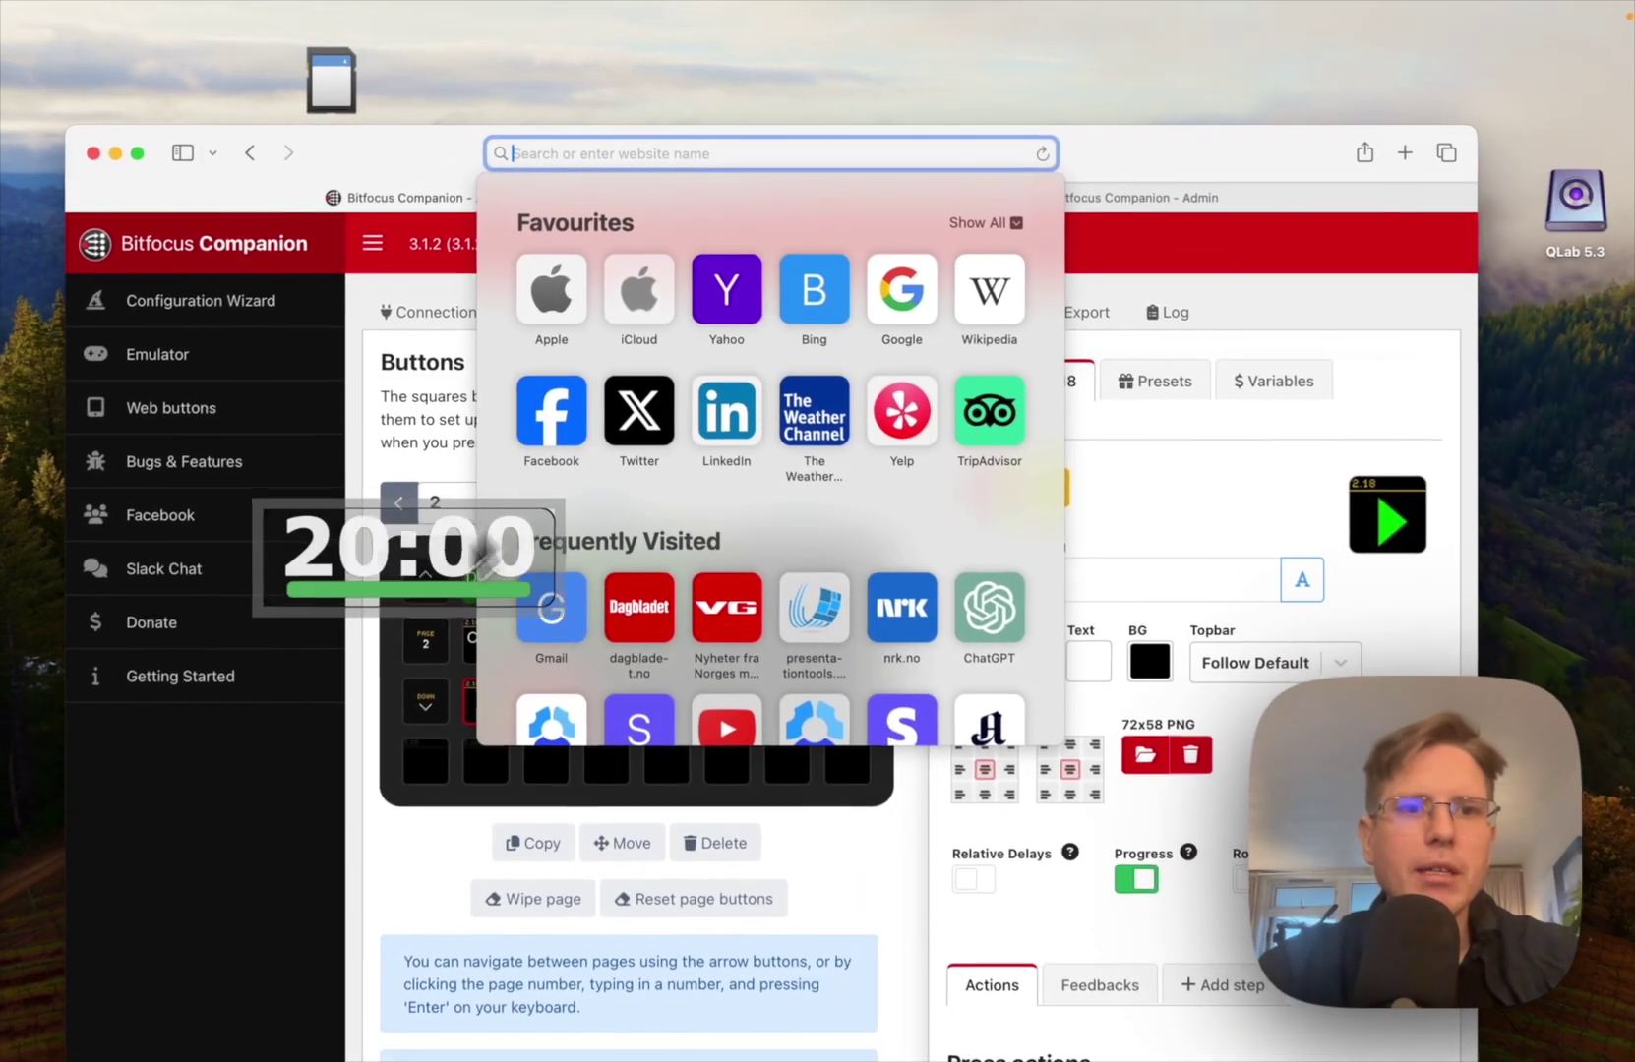
pyautogui.moveTo(426, 554); pyautogui.dragTo(287, 755)
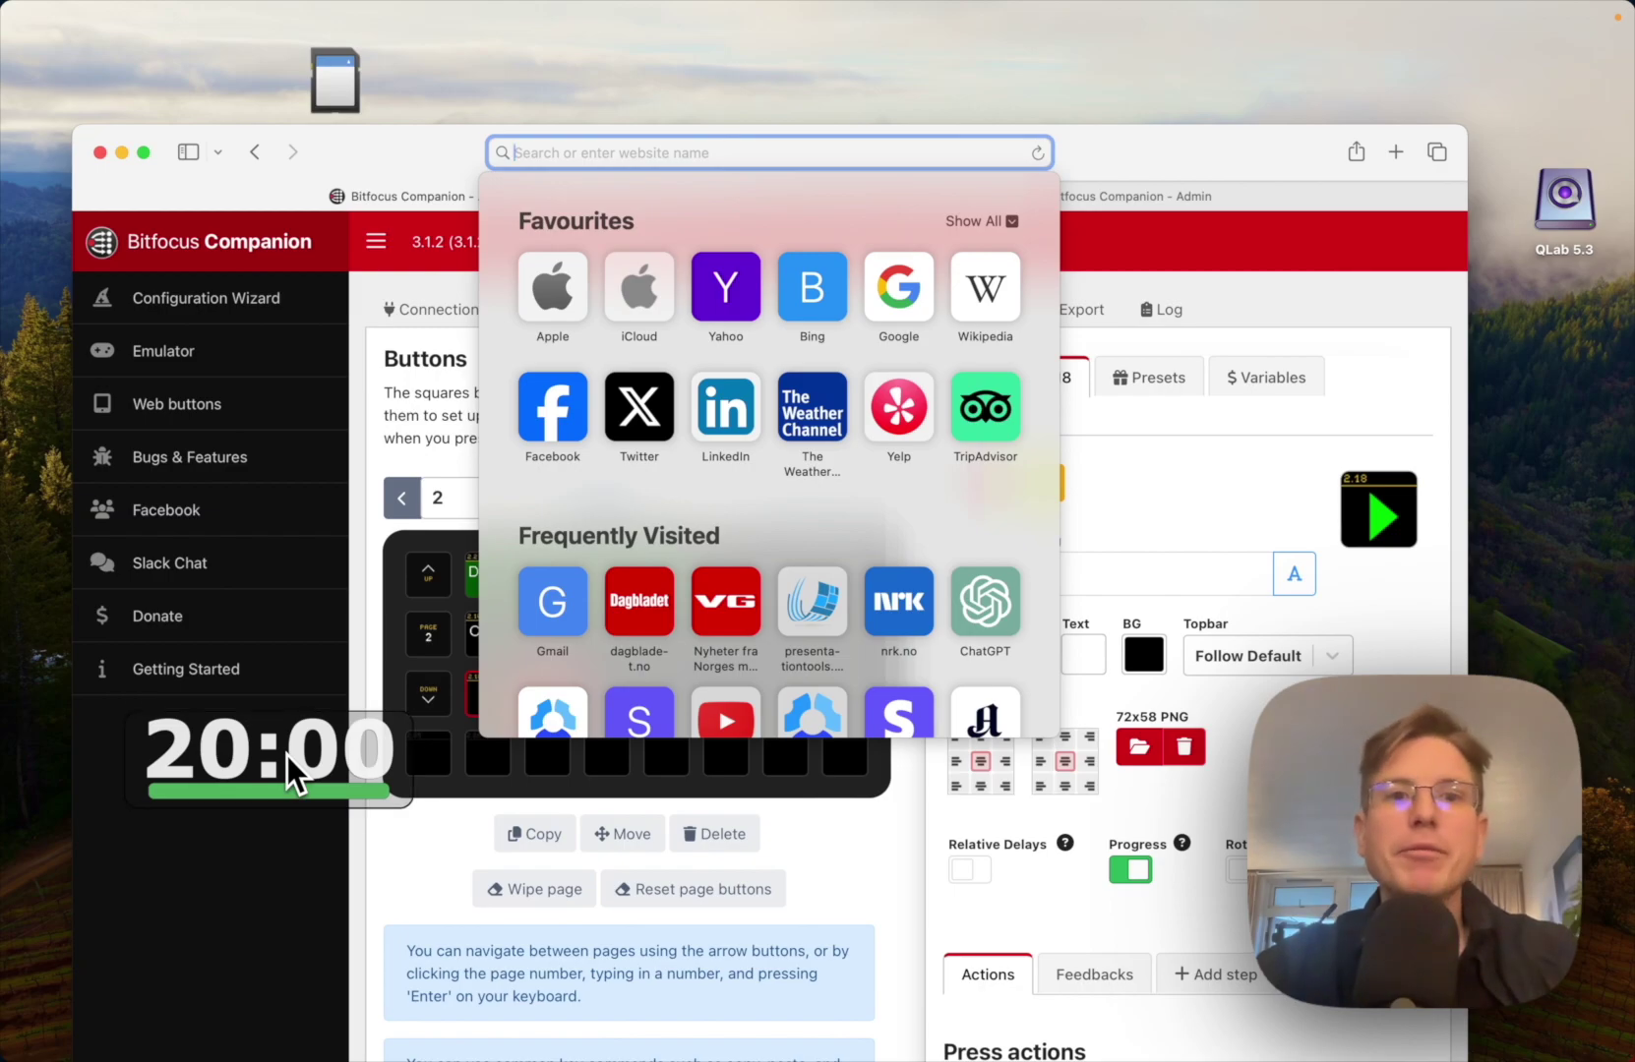
# Step: Switch the button grid to page 1 and open button 1.8, the test presentation button
pyautogui.click(418, 182)
pyautogui.click(408, 507)
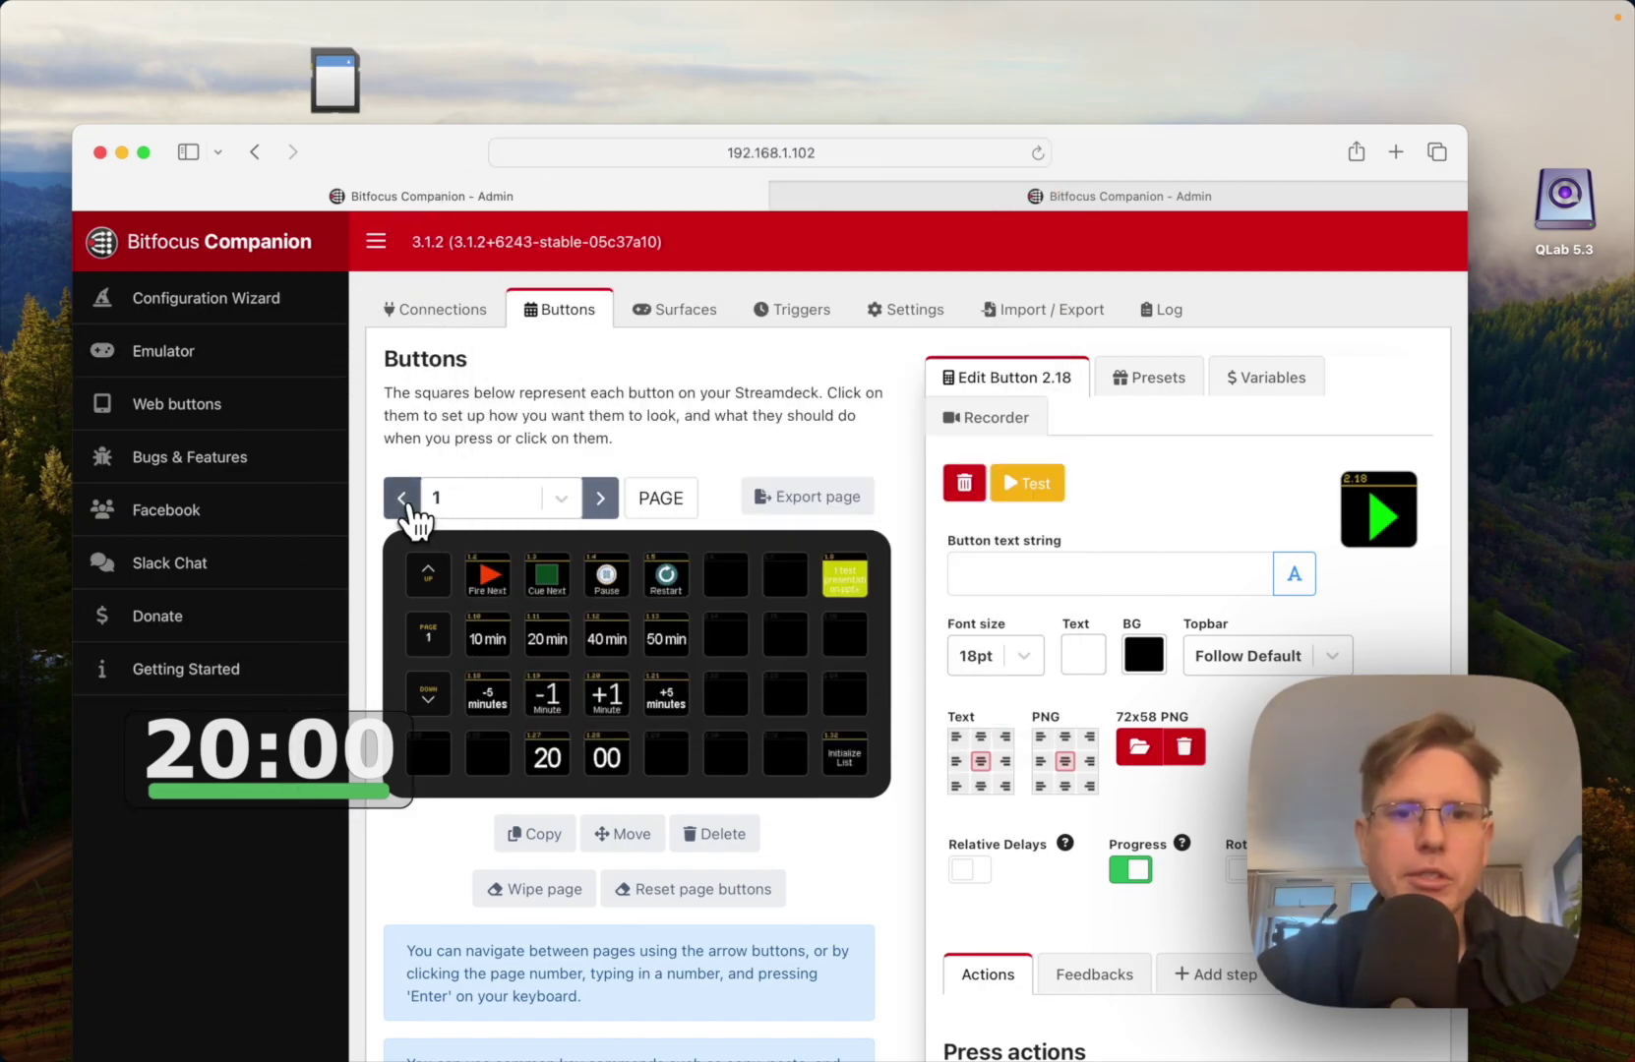
pyautogui.click(852, 589)
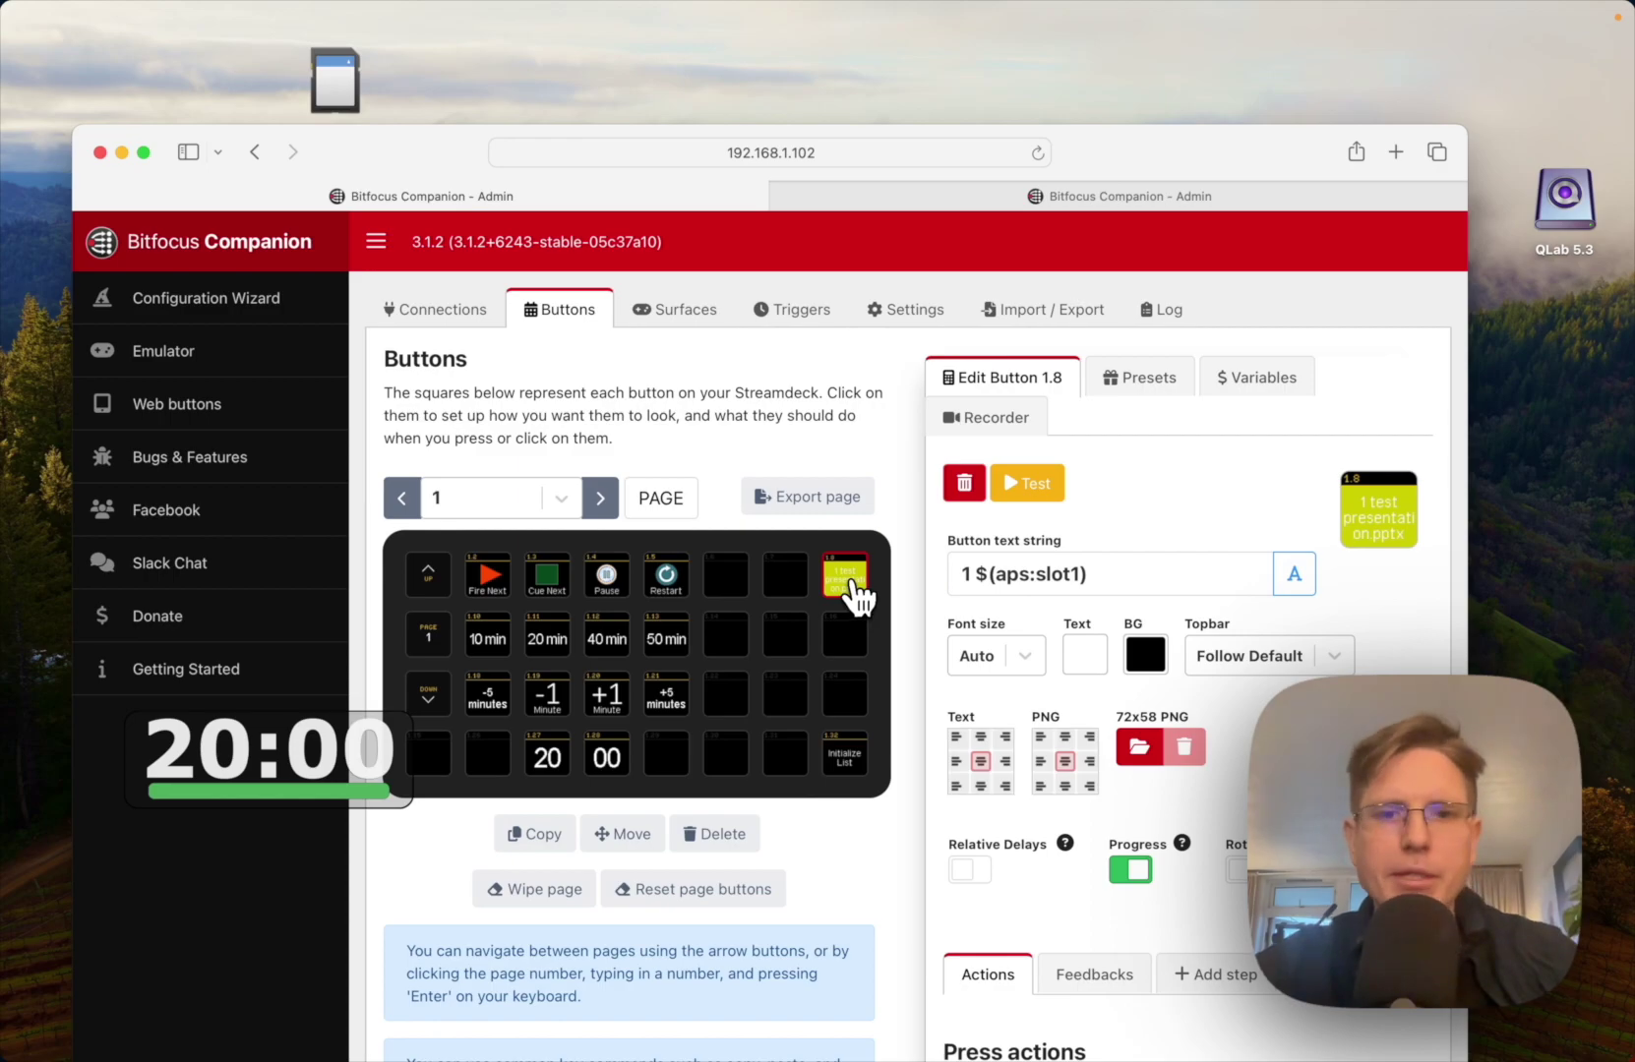
# Step: In PowerPoint presenter view, advance to slide 2 and place the 20:00 timer below the slide
pyautogui.press('shift')
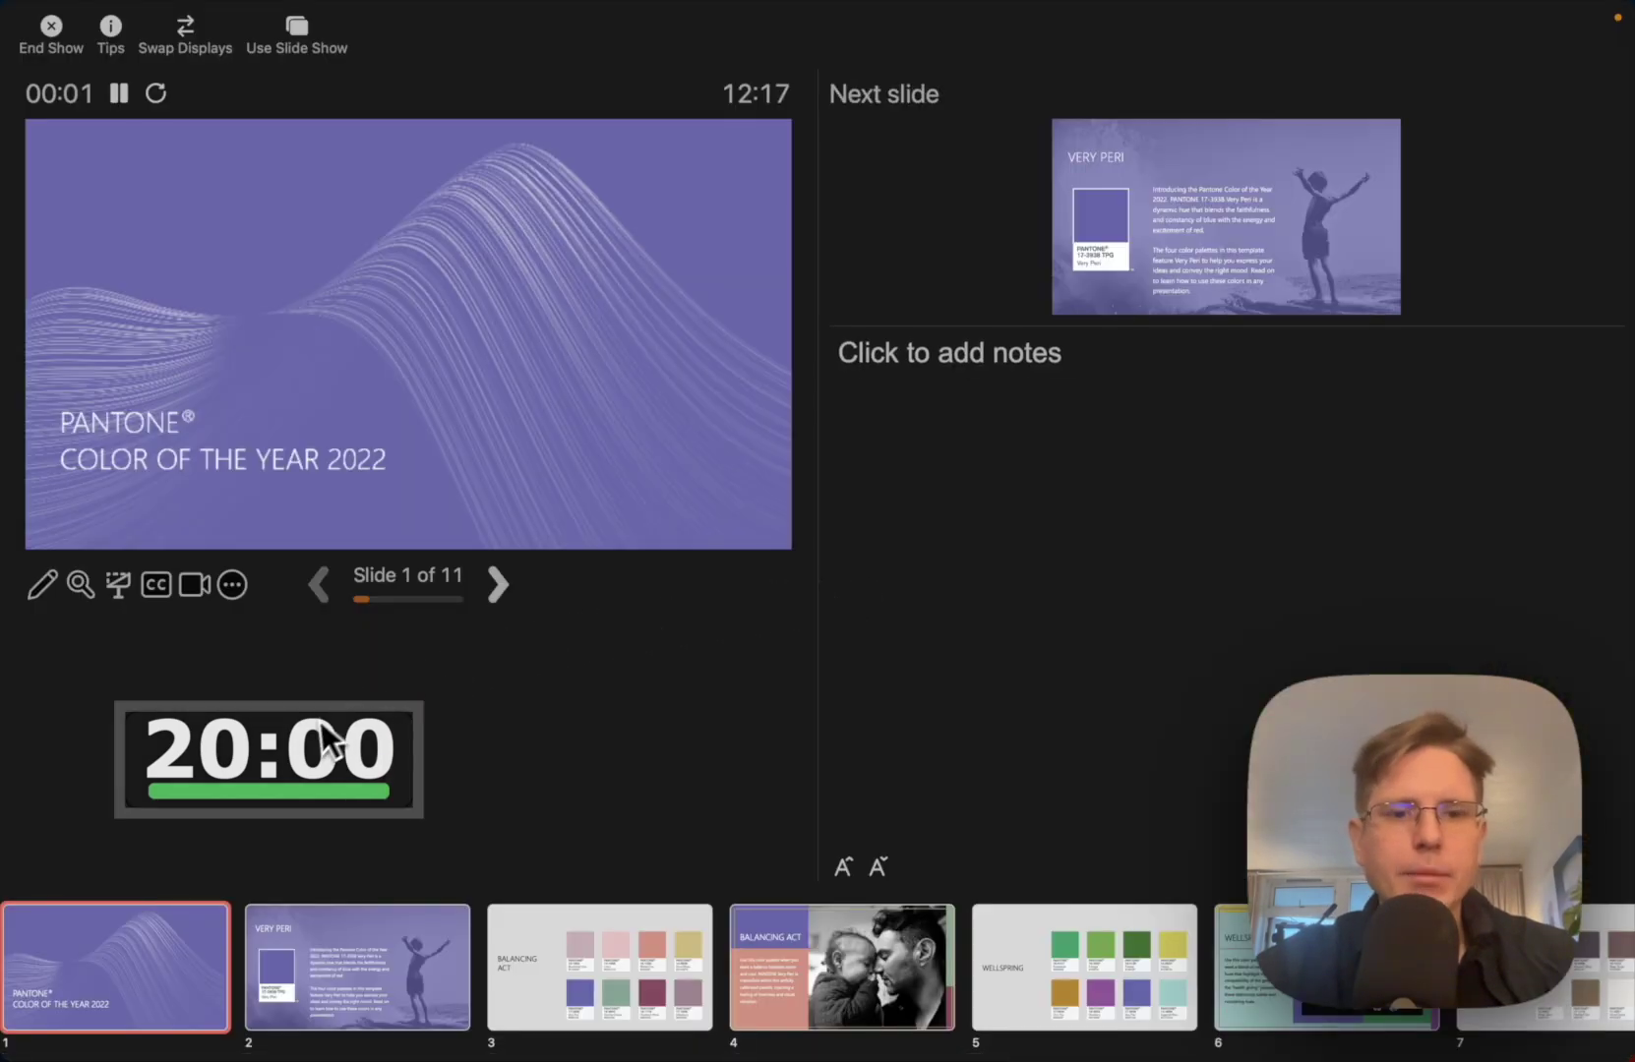
pyautogui.moveTo(307, 734); pyautogui.dragTo(551, 686)
pyautogui.press('Right')
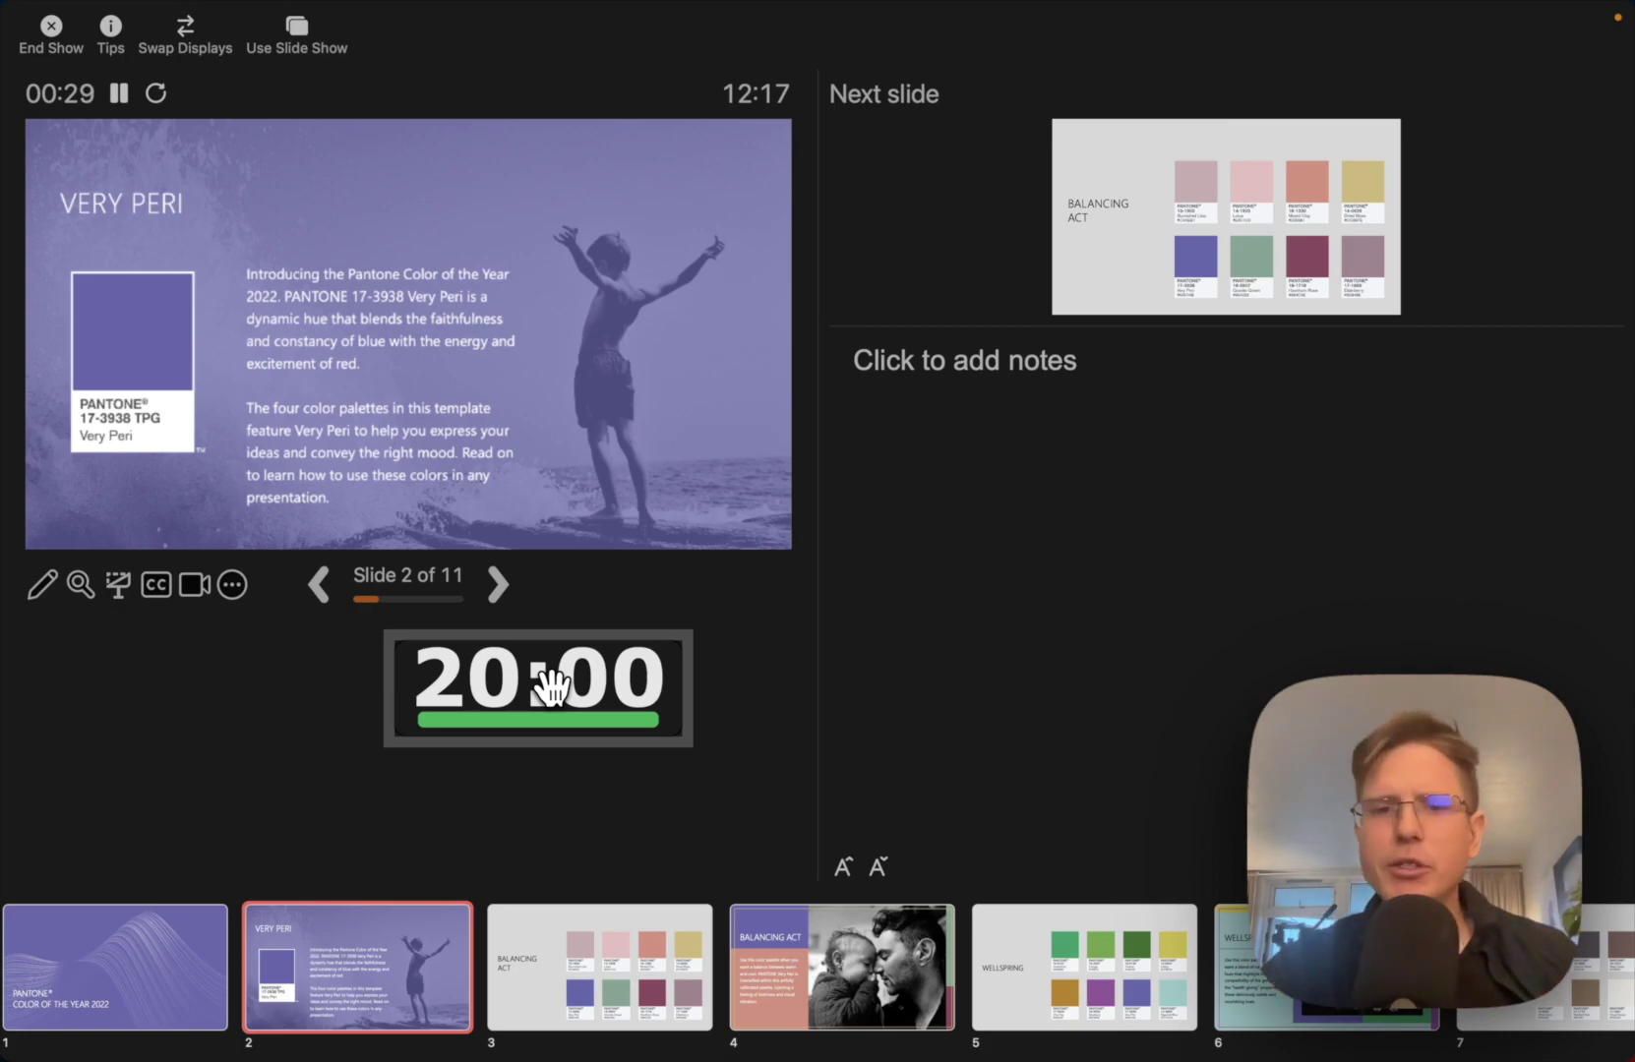
pyautogui.moveTo(540, 679); pyautogui.dragTo(246, 766)
# Step: Relaunch the test presentation at slide 1 of 11 using Companion button 1.8
pyautogui.press('super+Tab')
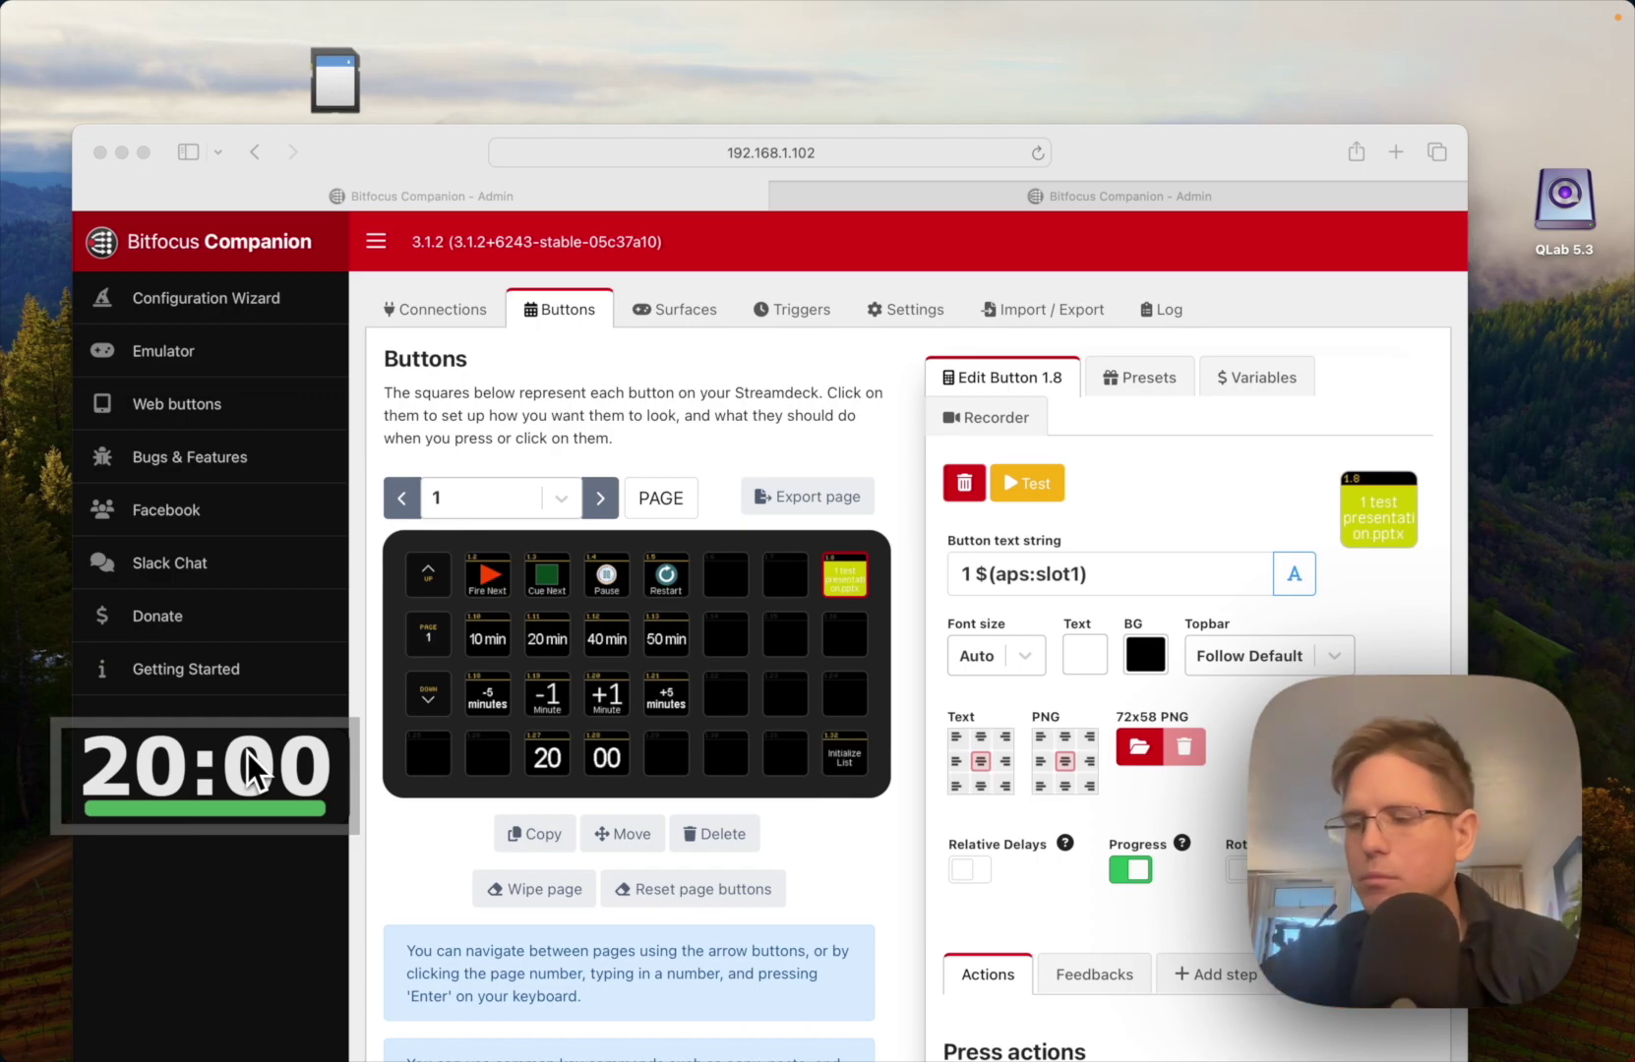
pyautogui.click(862, 580)
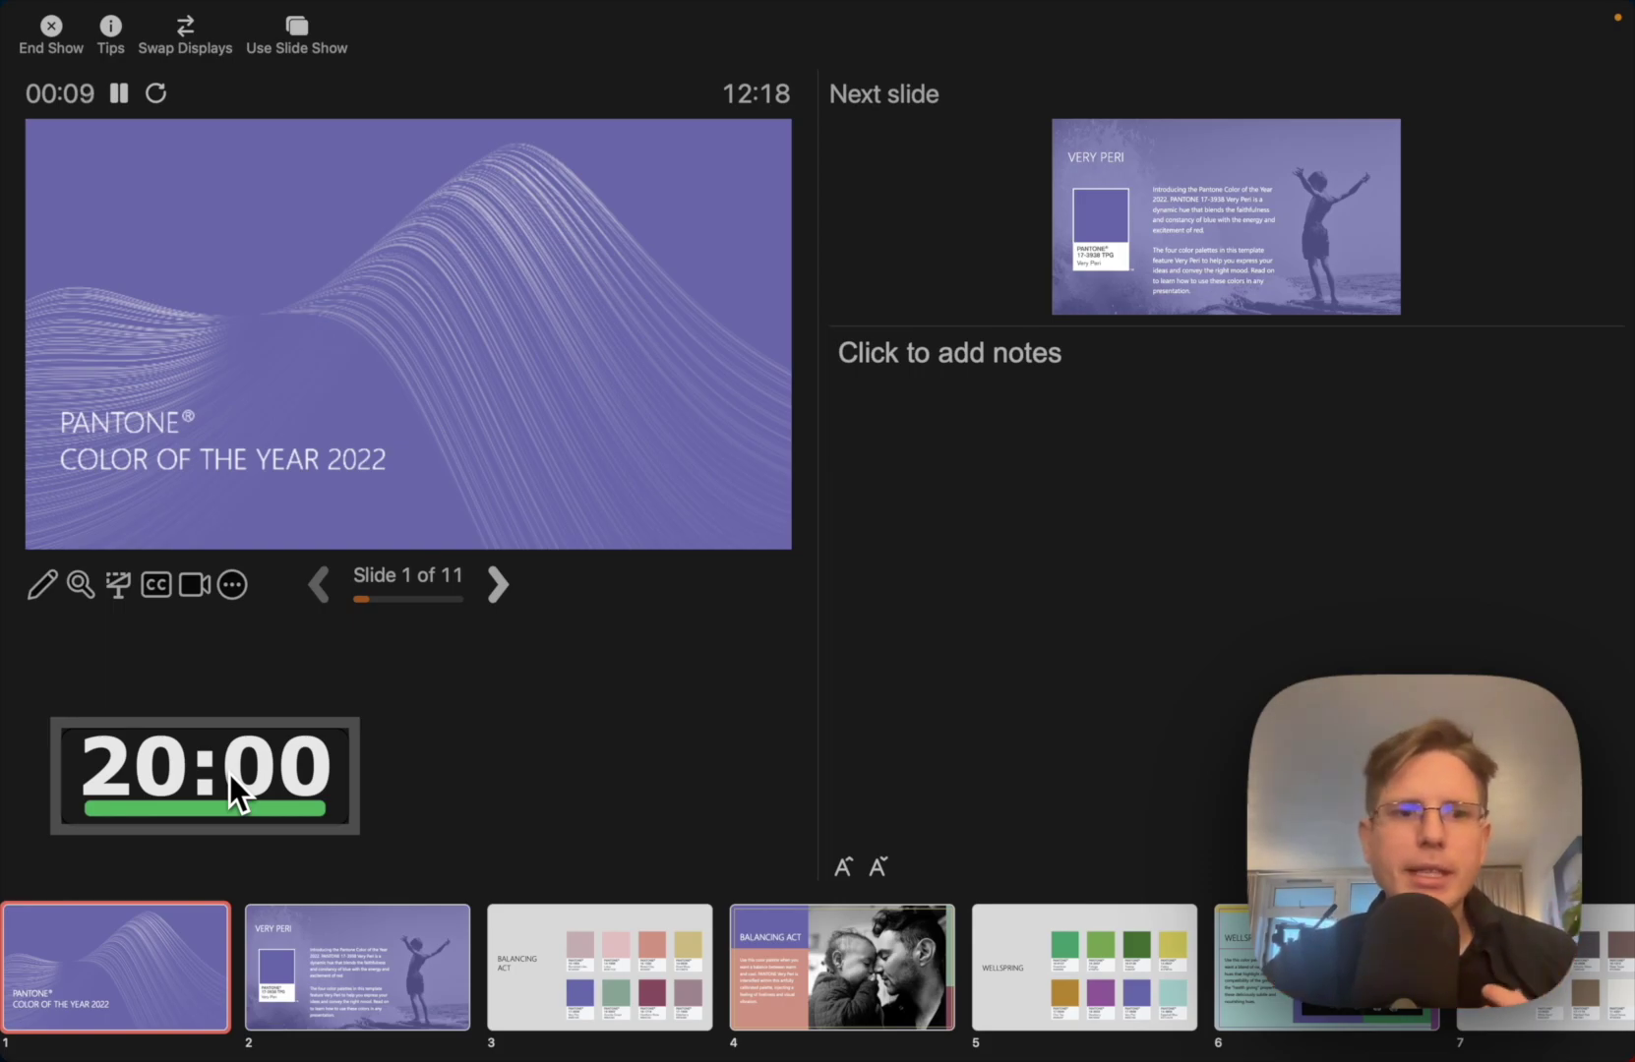
pyautogui.moveTo(228, 774); pyautogui.dragTo(425, 718)
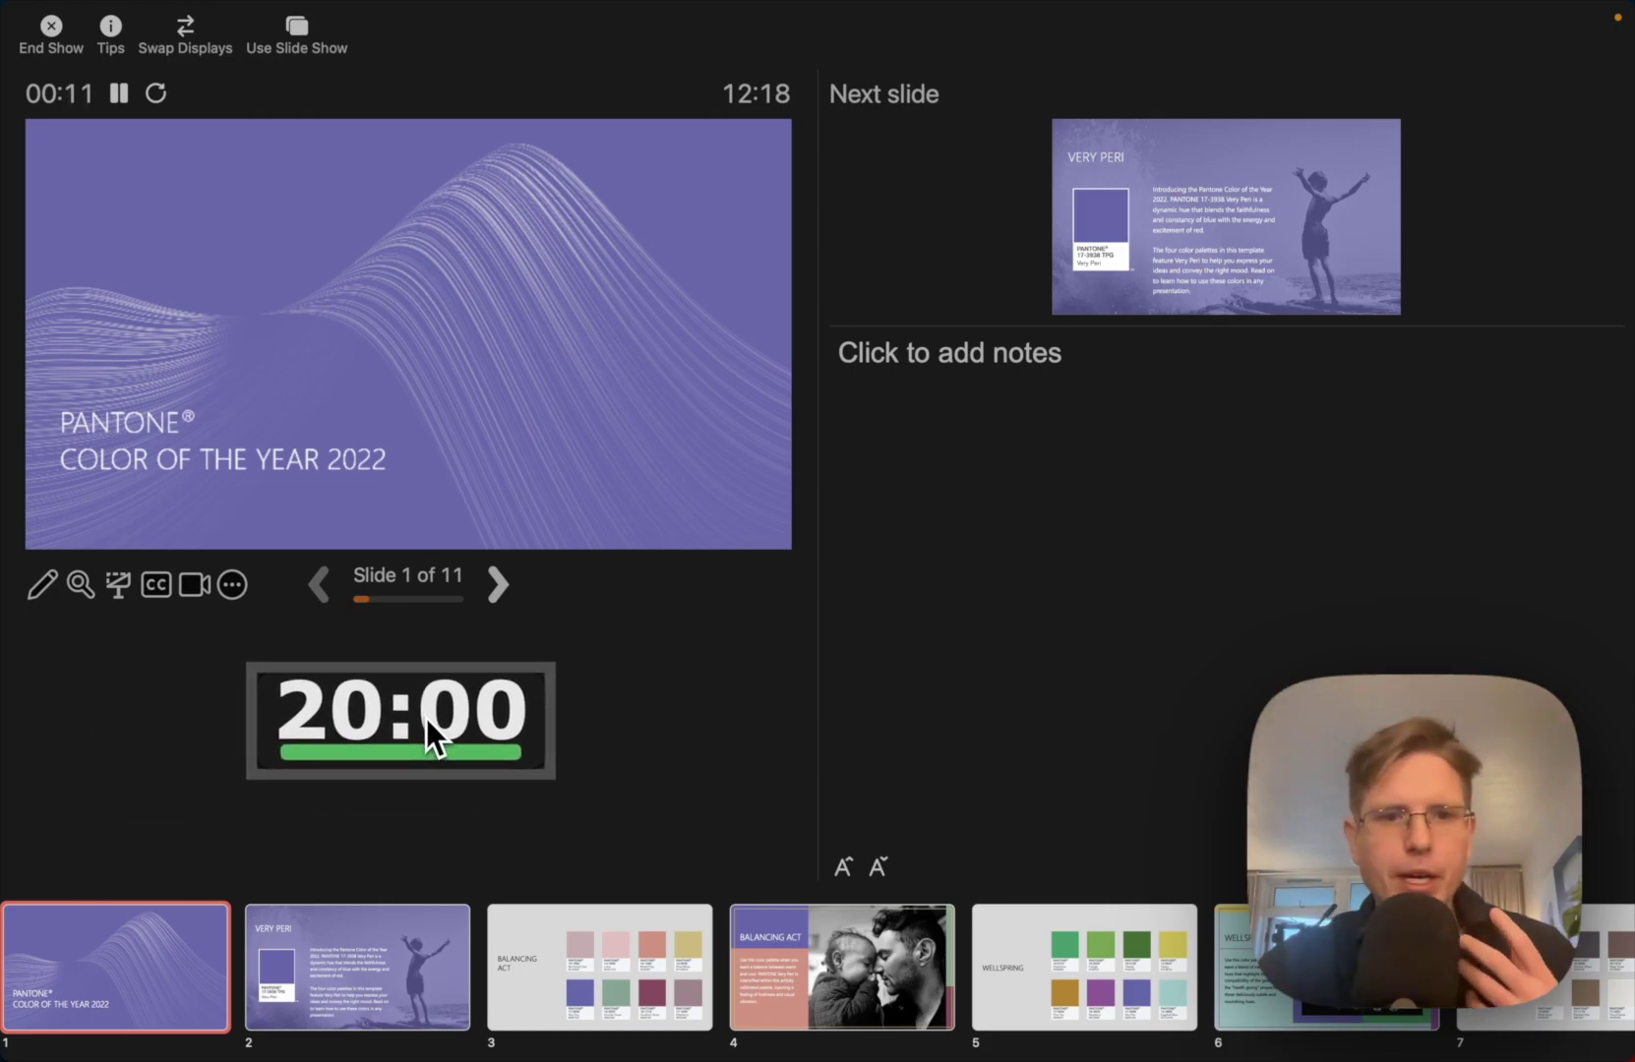
pyautogui.press('super+Tab')
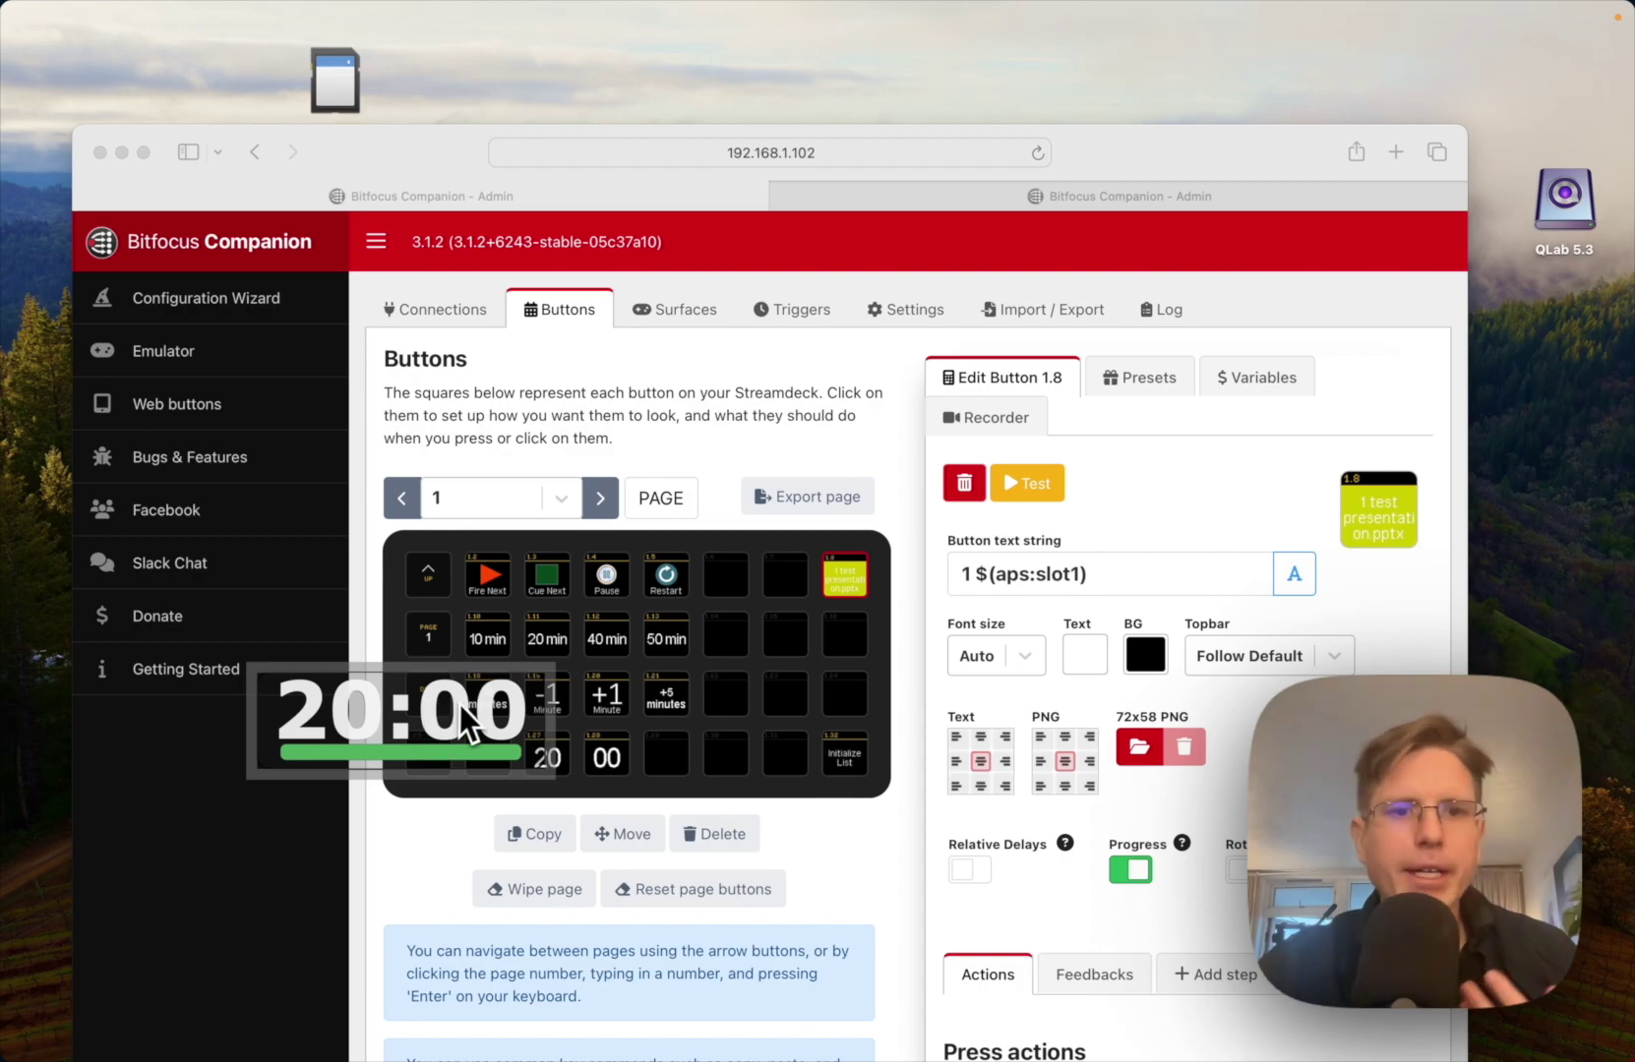
# Step: Open the 10 min button and confirm its Set Duration 00:10:00 press action
pyautogui.moveTo(471, 723); pyautogui.dragTo(349, 748)
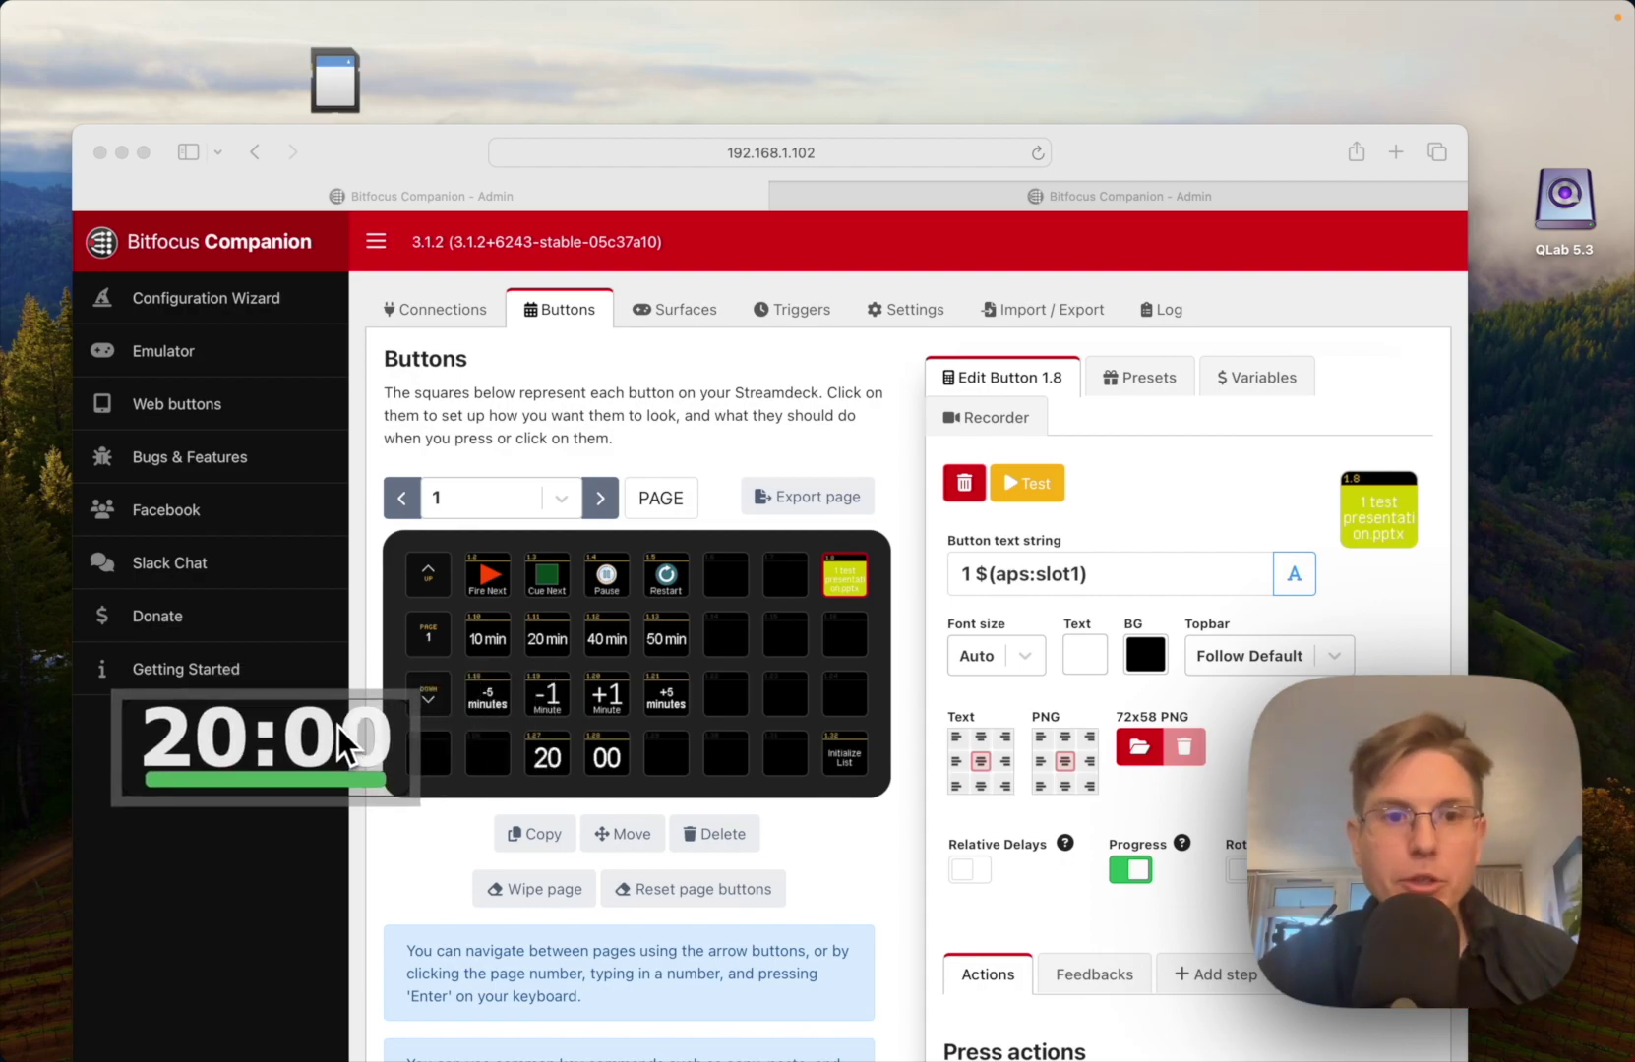
pyautogui.click(492, 638)
pyautogui.click(497, 639)
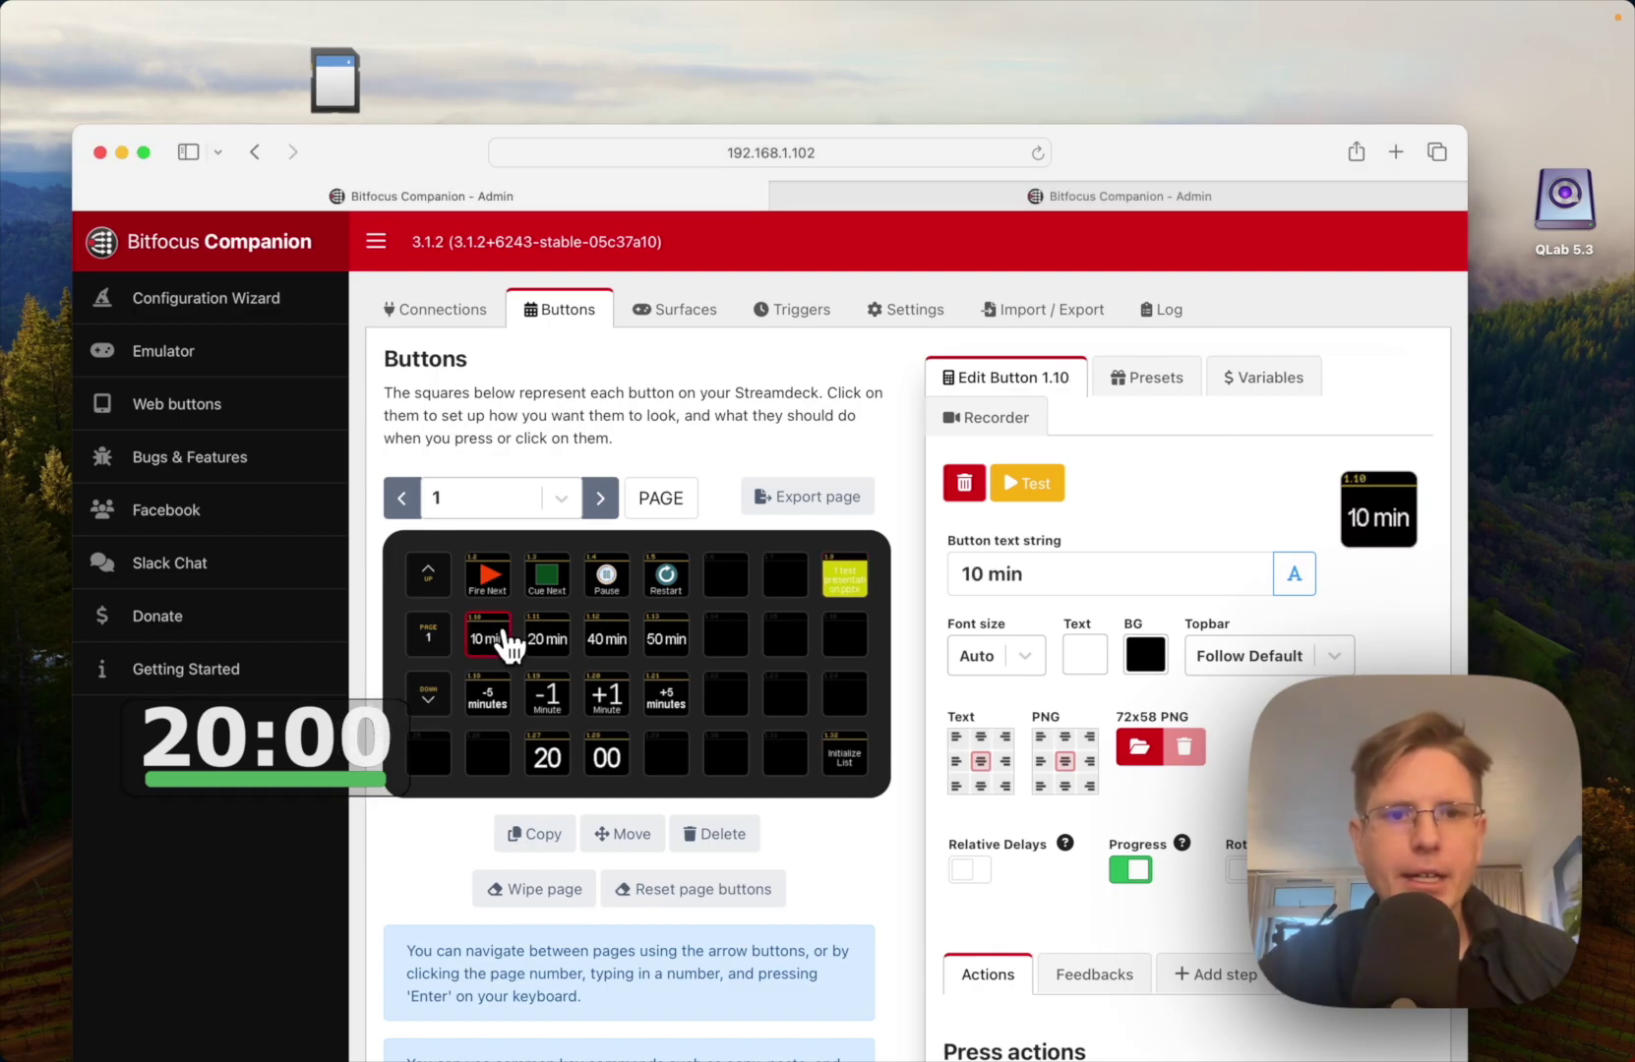
pyautogui.scroll(-1, 1111, 766)
pyautogui.scroll(-4, 1107, 766)
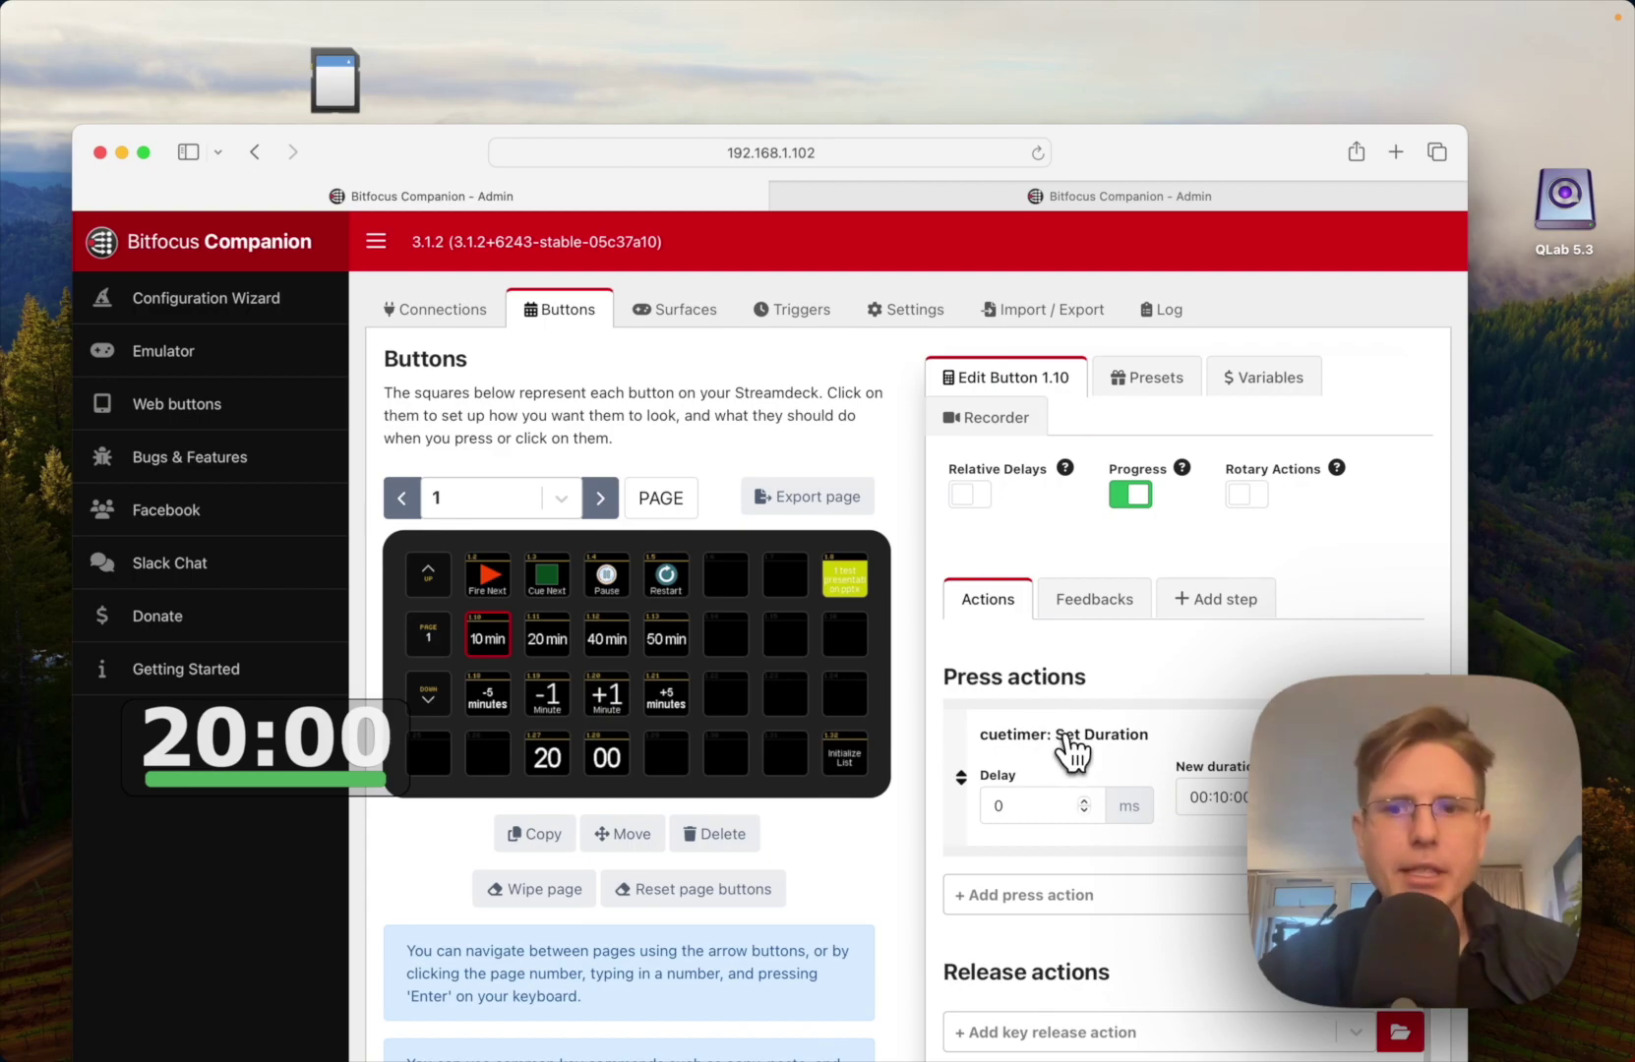
pyautogui.scroll(-1, 1071, 753)
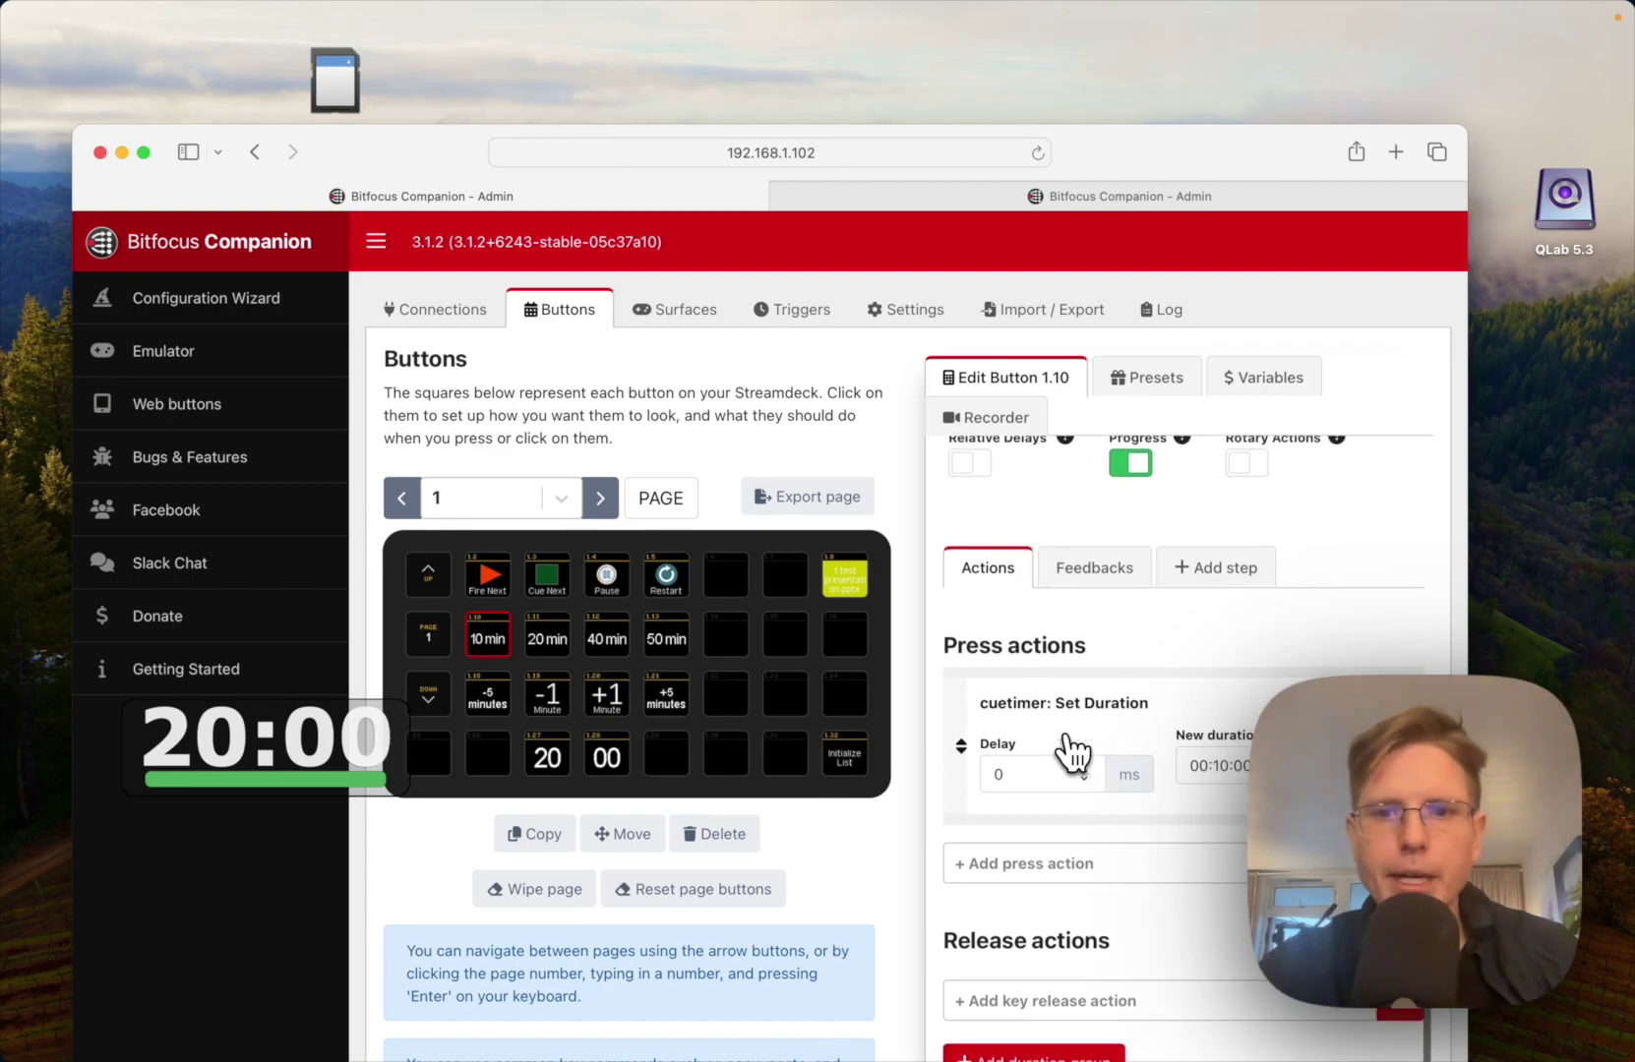
pyautogui.moveTo(1146, 173); pyautogui.dragTo(1017, 117)
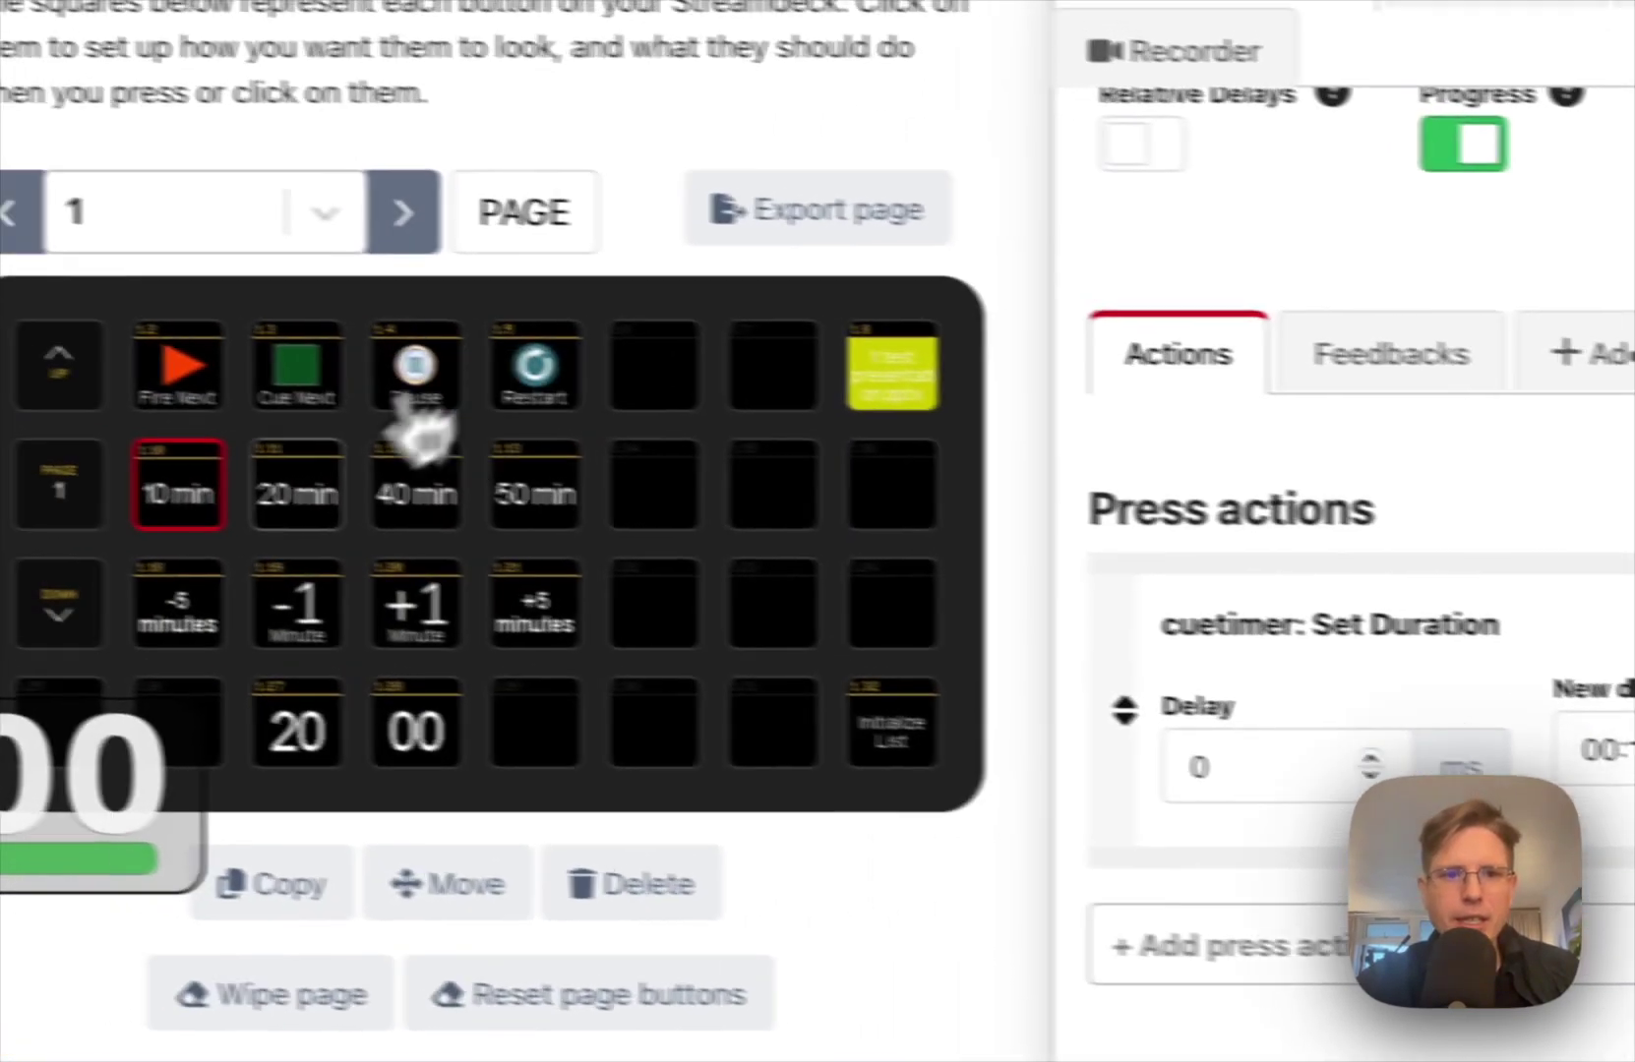
# Step: Review the 20, 40 and 50 min buttons, ending on button 1.13
pyautogui.click(433, 526)
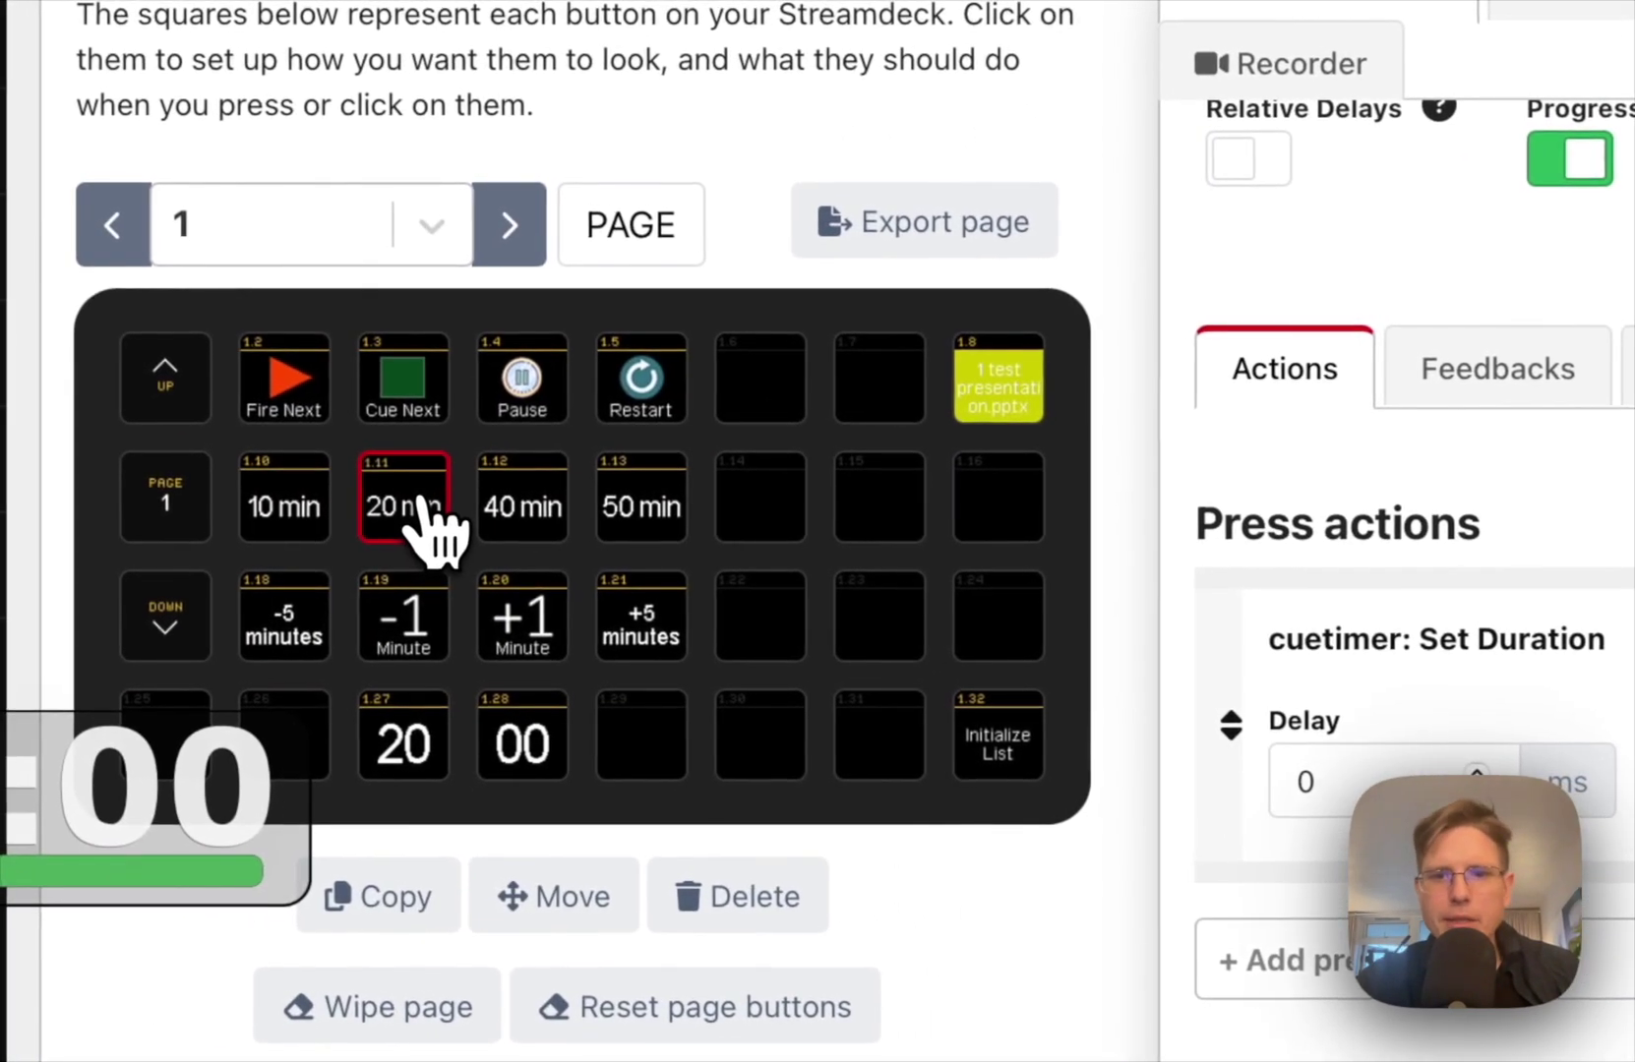
pyautogui.click(539, 537)
pyautogui.click(642, 522)
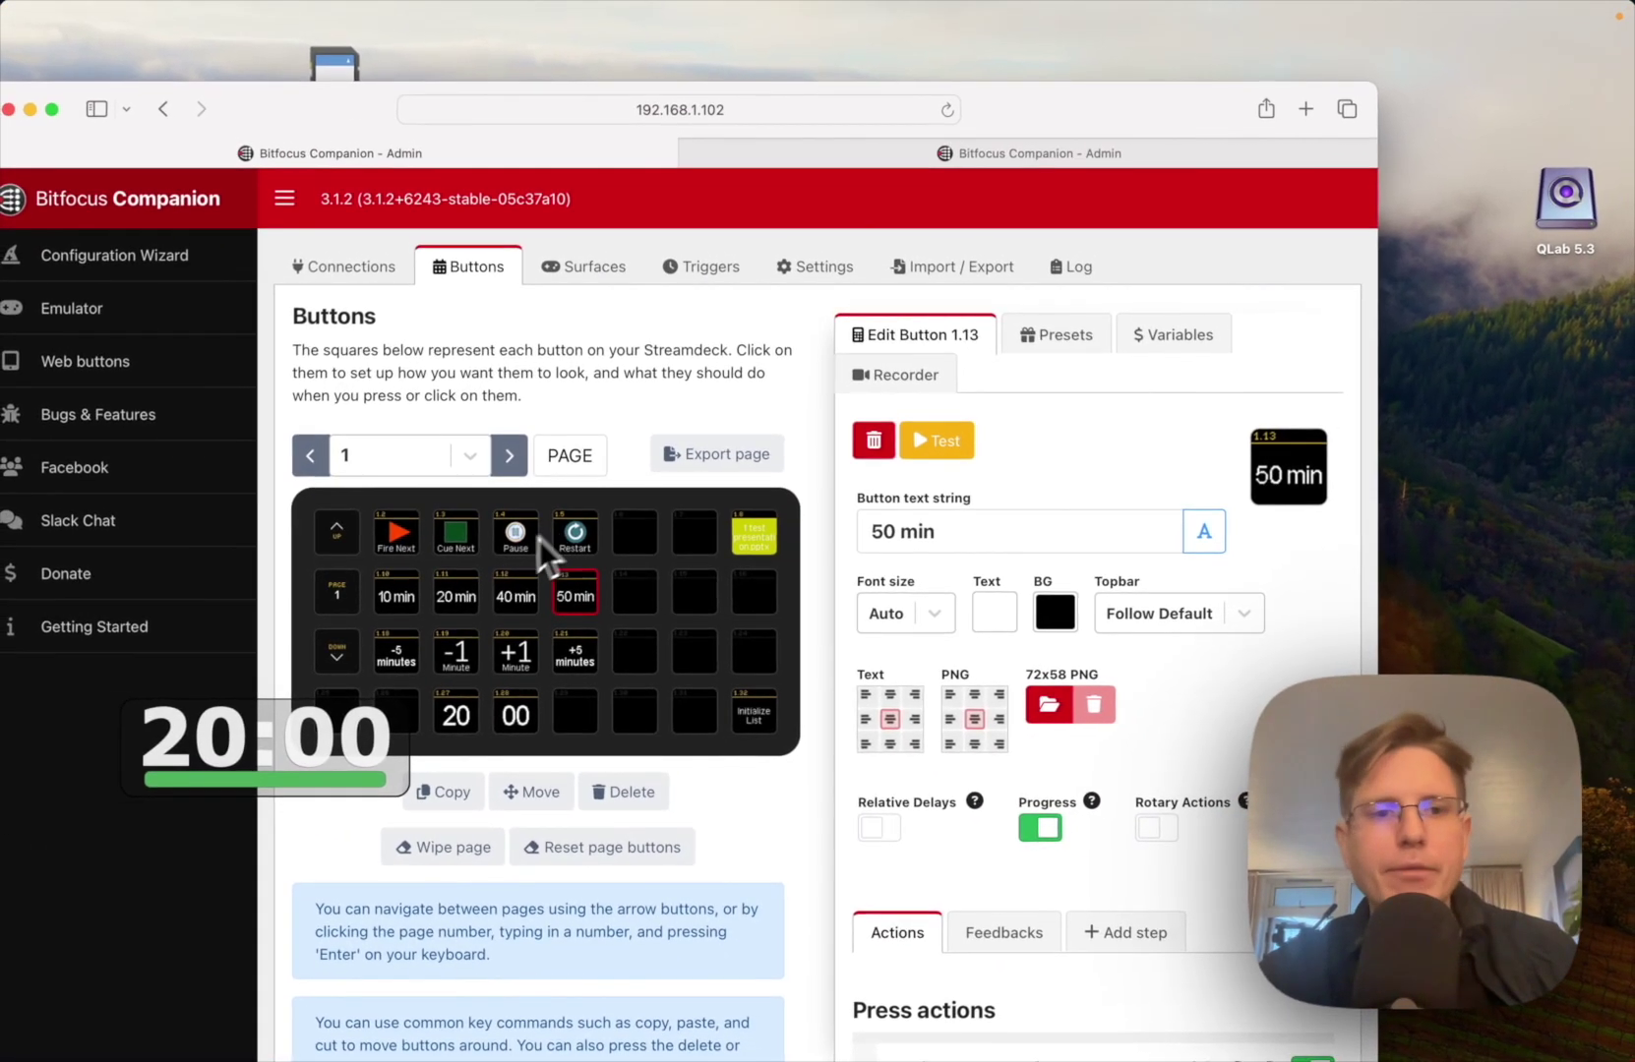
# Step: Inspect the -5 minutes button's Subtract X Minutes action, then the +5 minutes button
pyautogui.click(407, 651)
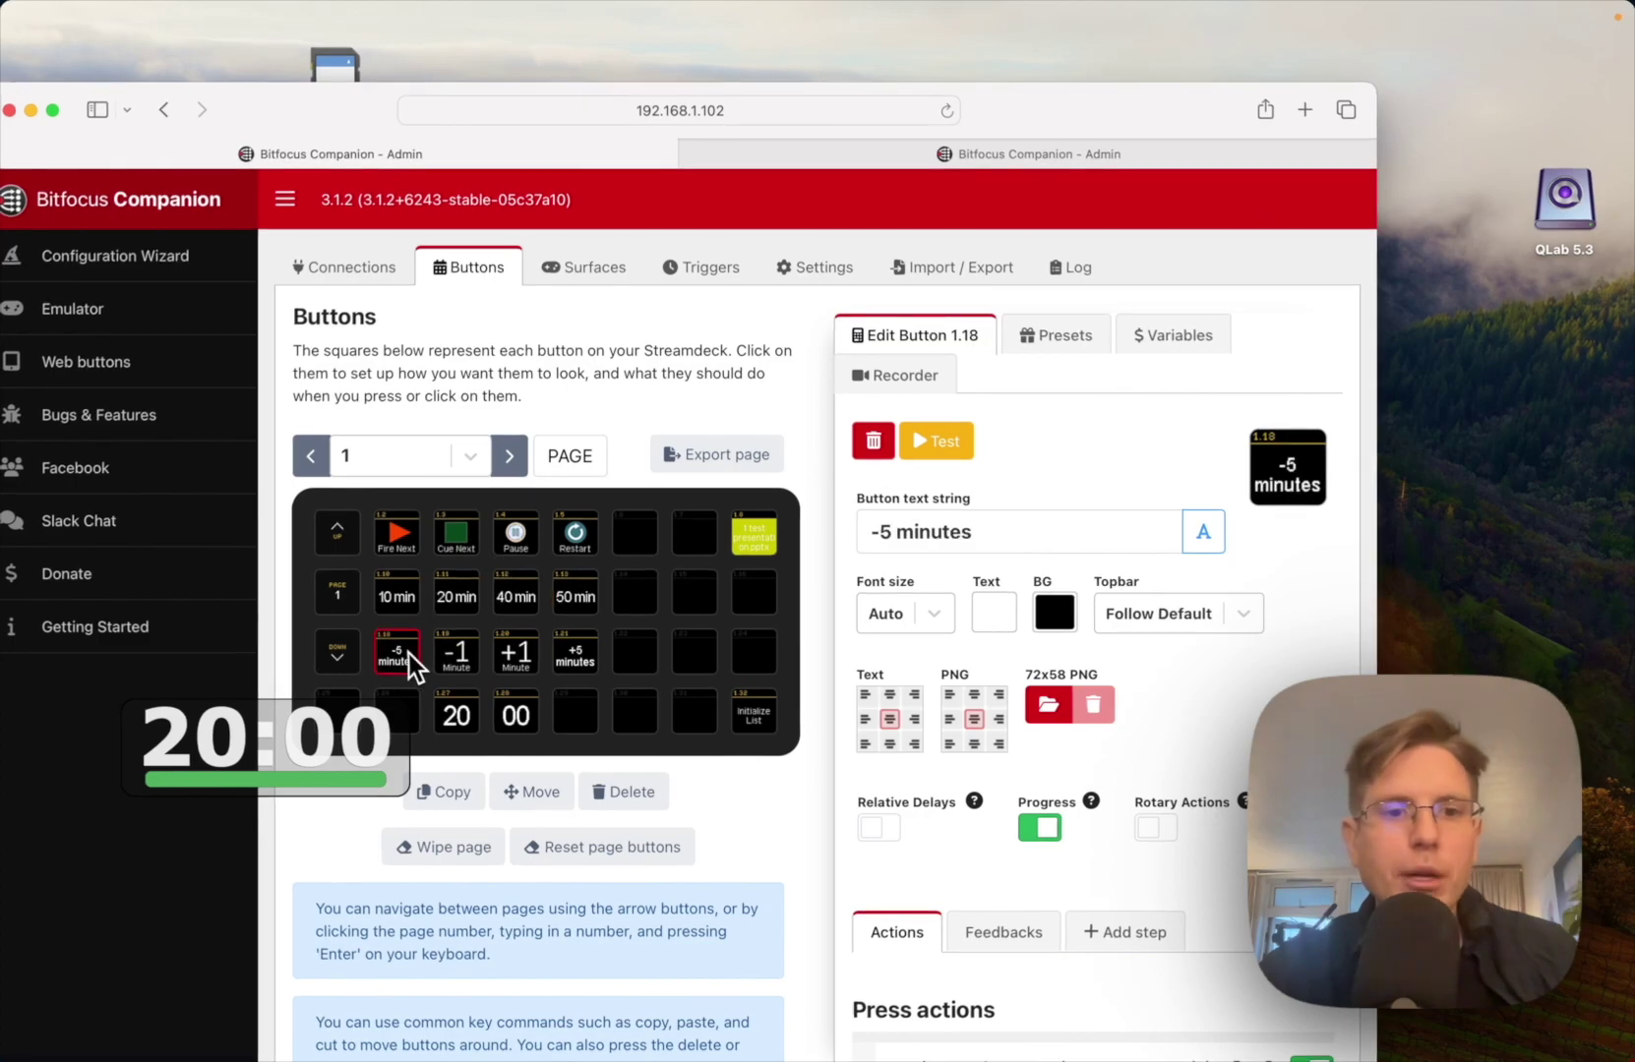
pyautogui.scroll(-5, 909, 786)
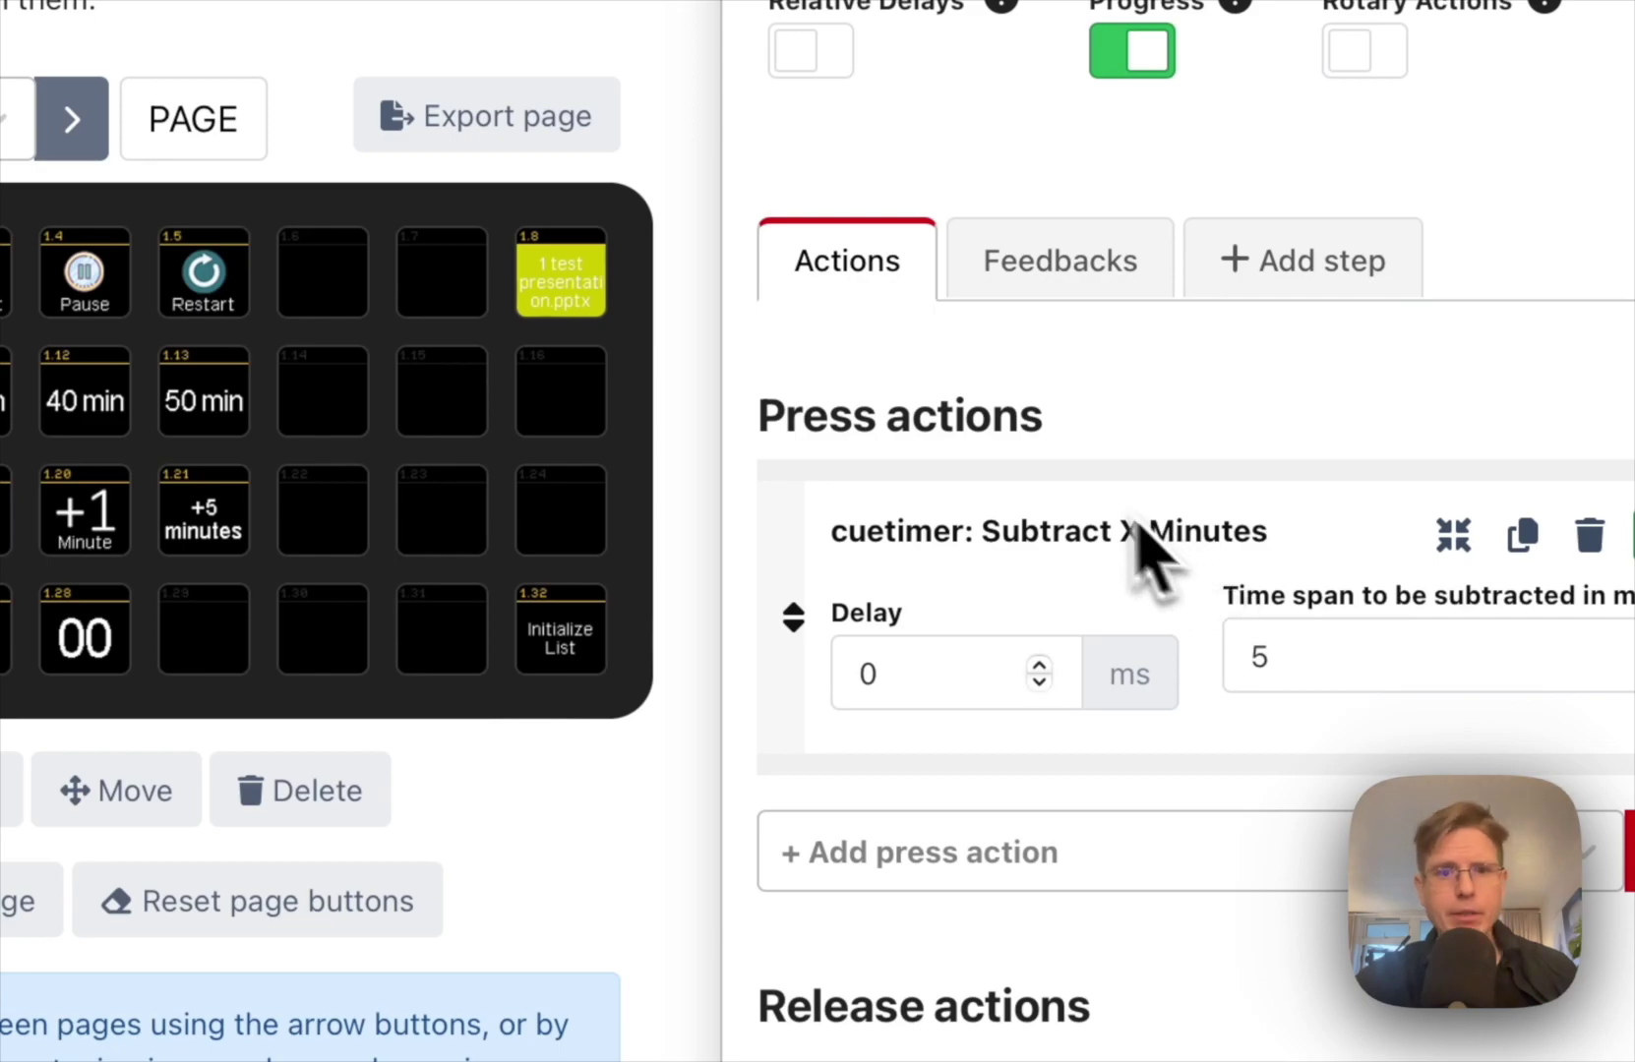
pyautogui.click(204, 509)
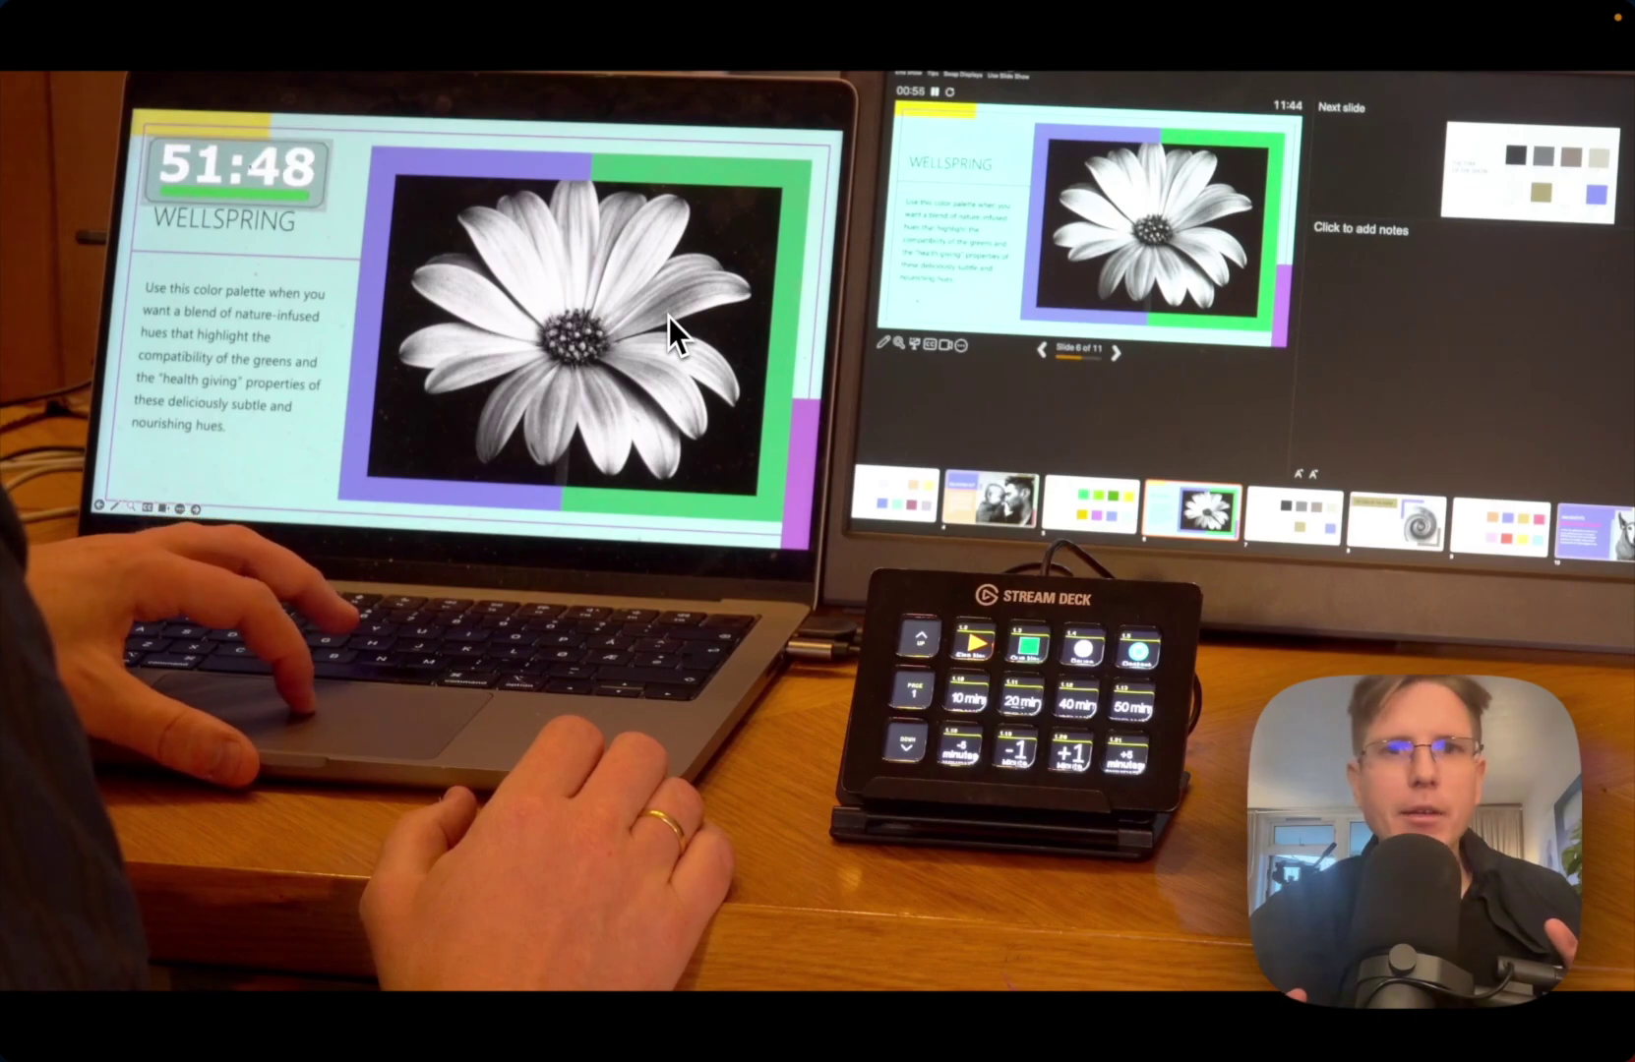
# Step: Step through the filmed slides (Wellspring, palette, spiral) back to the 15:00 stage photo
pyautogui.press('Right')
pyautogui.press('Left')
pyautogui.press('Right')
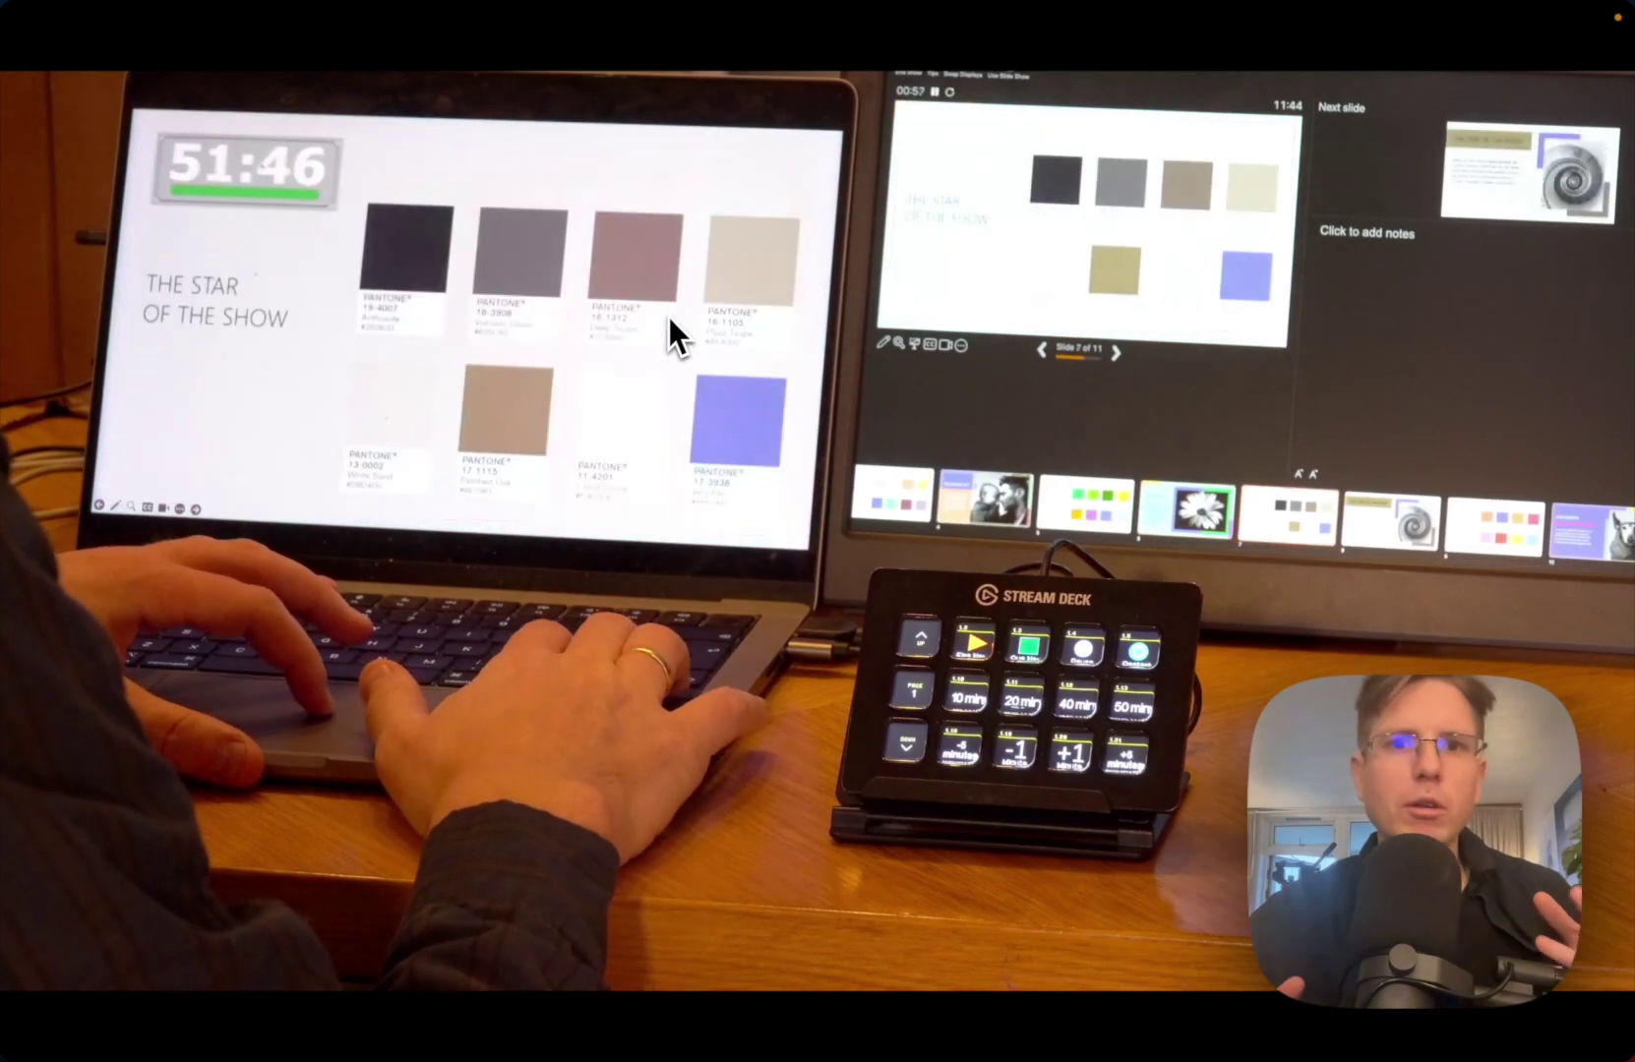
pyautogui.press('Right')
pyautogui.press('Left')
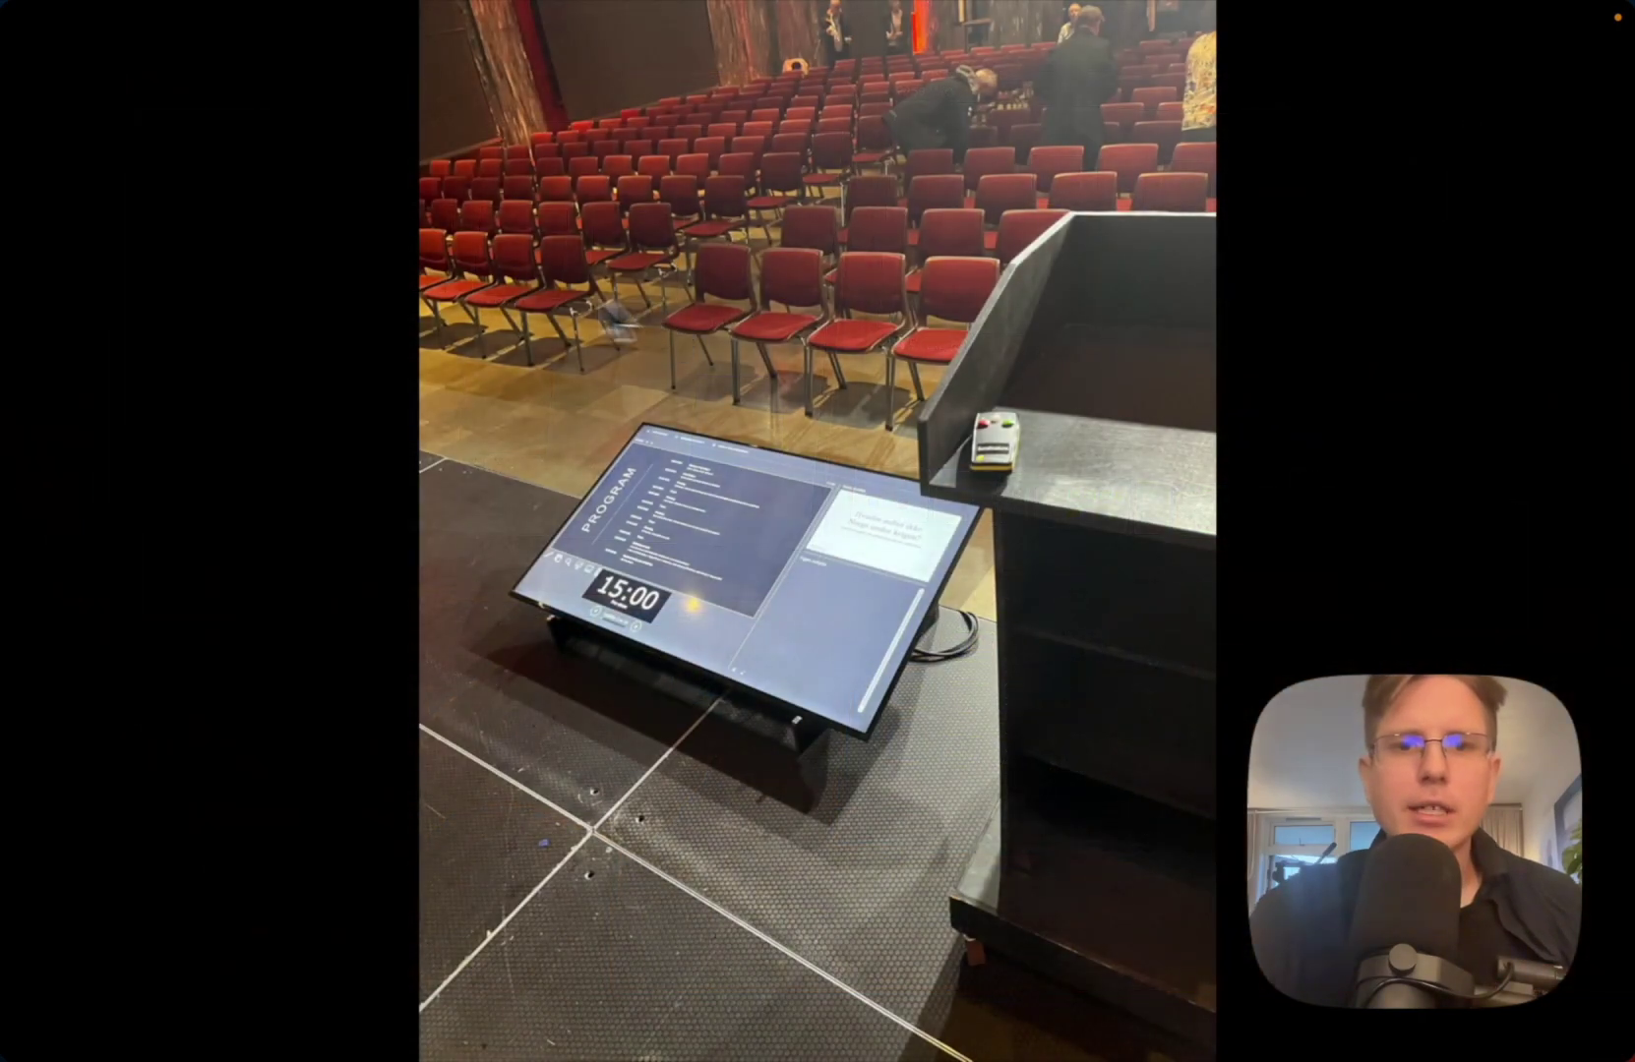
# Step: Advance to the control desk photo showing the CueTimer laptop and 12:37 monitors
pyautogui.click(639, 617)
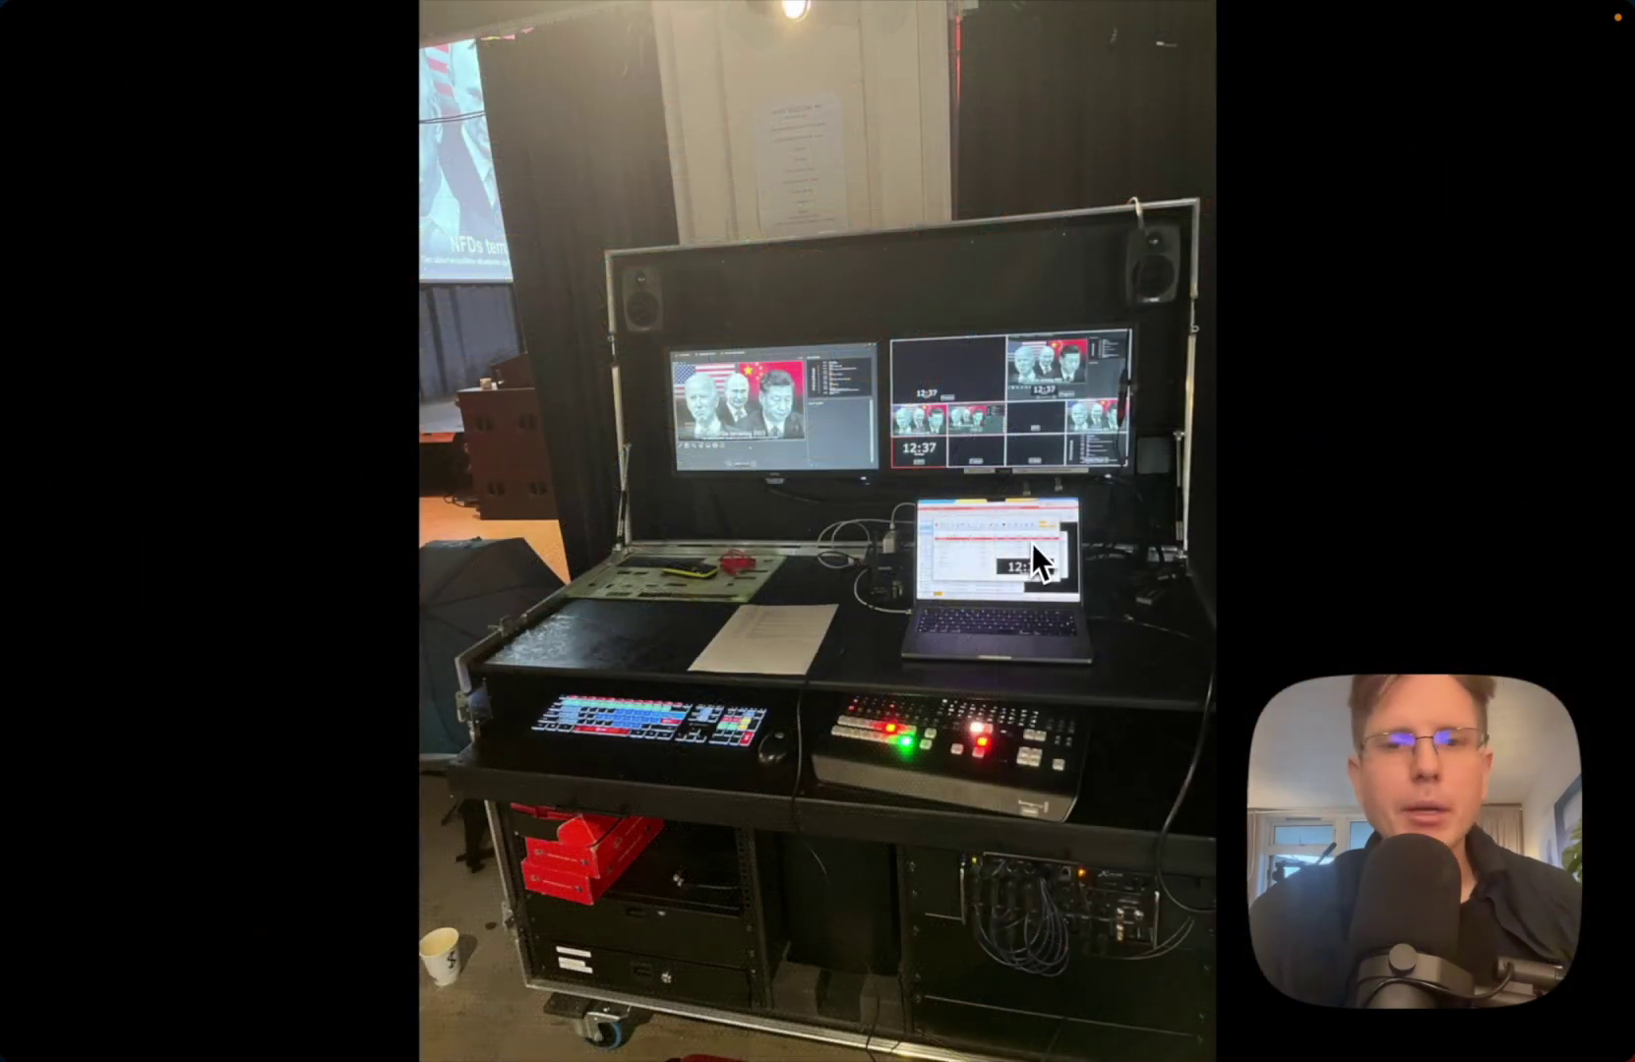